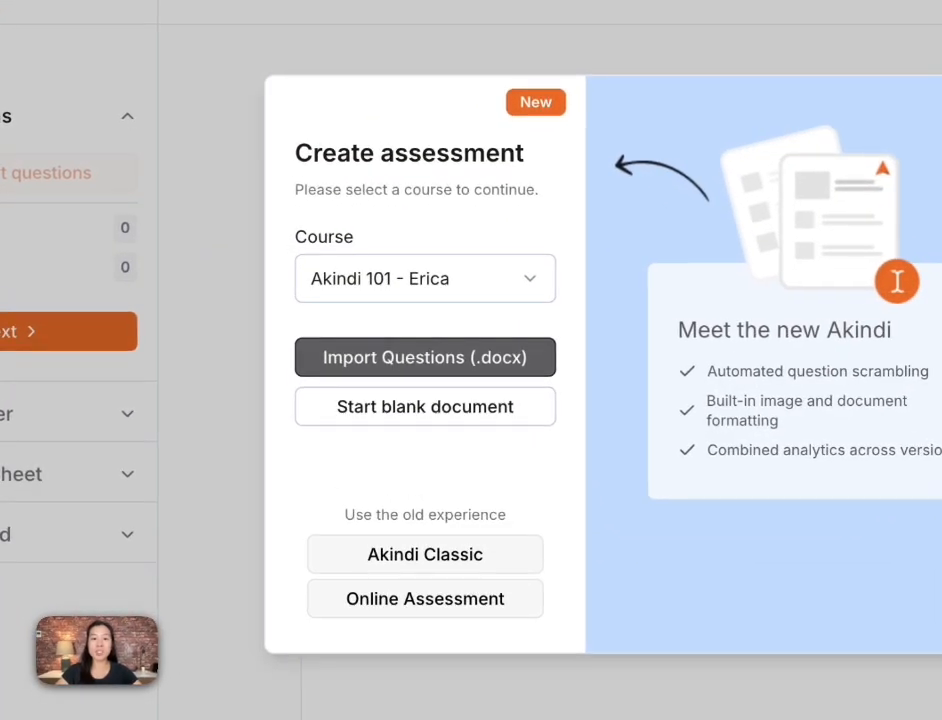
Import the test questions from Akindi_Demo_Test_Questions_Table.docx into a new assessment for the Akindi 101 course.
{"action": "left_click", "coordinate": [404, 348]}
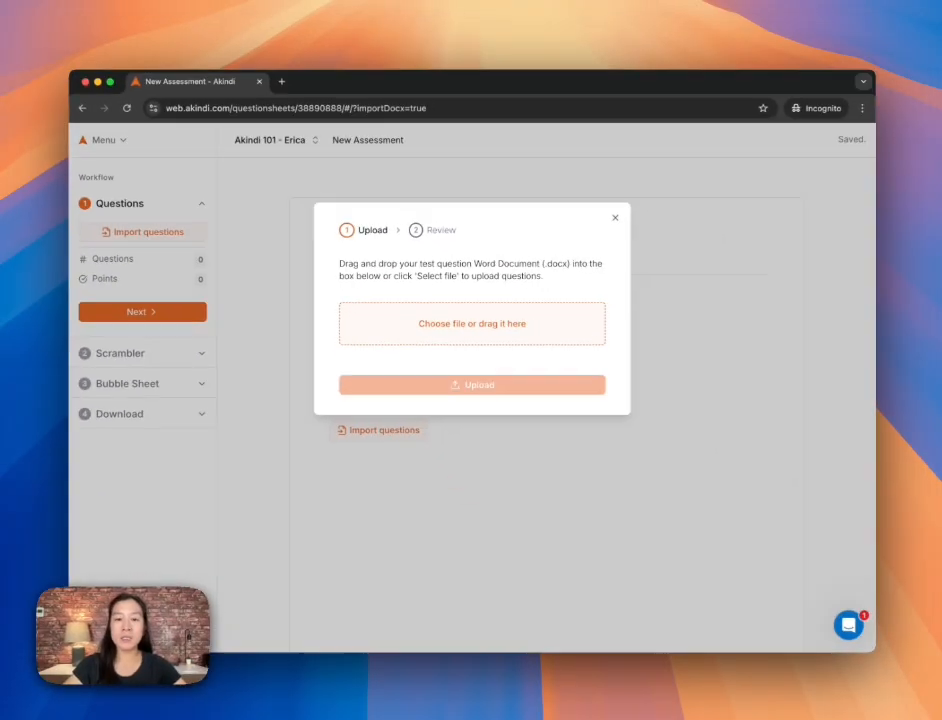
{"action": "left_click", "coordinate": [472, 324]}
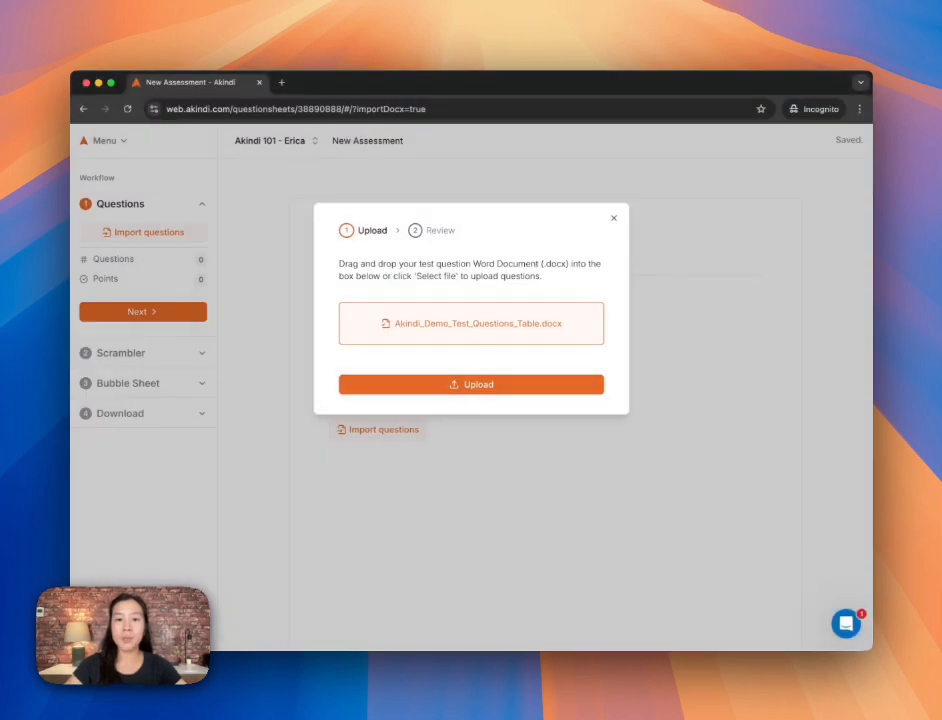
{"action": "left_click", "coordinate": [472, 385]}
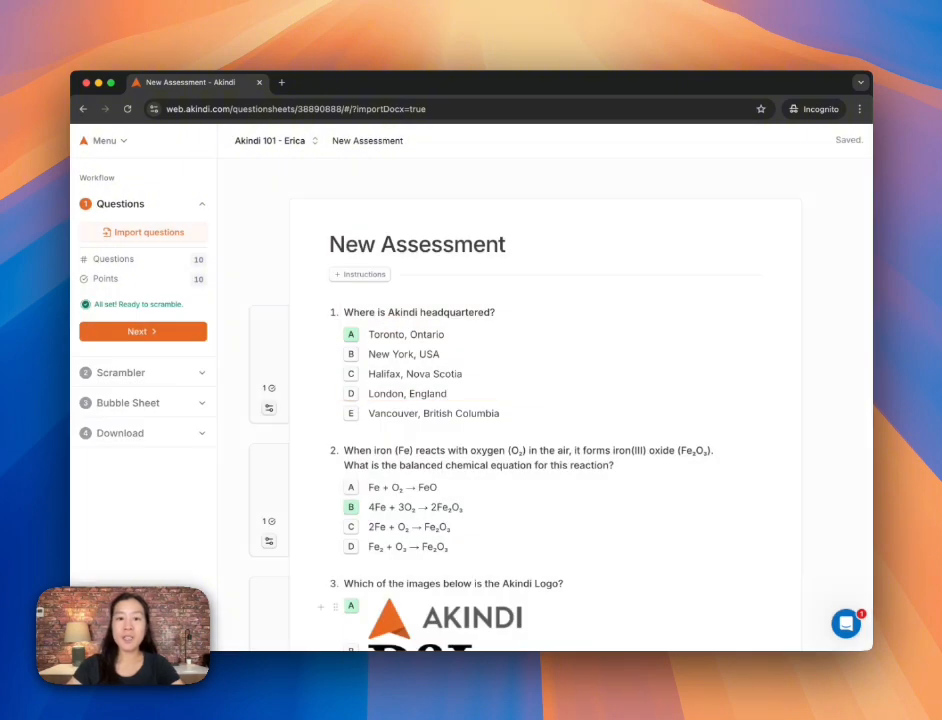
Retitle the assessment "Midterm" and add the instructions text "Good Luck" below the title.
{"action": "left_click_drag", "start_coordinate": [507, 244], "coordinate": [329, 244]}
{"action": "type", "text": "Midter"}
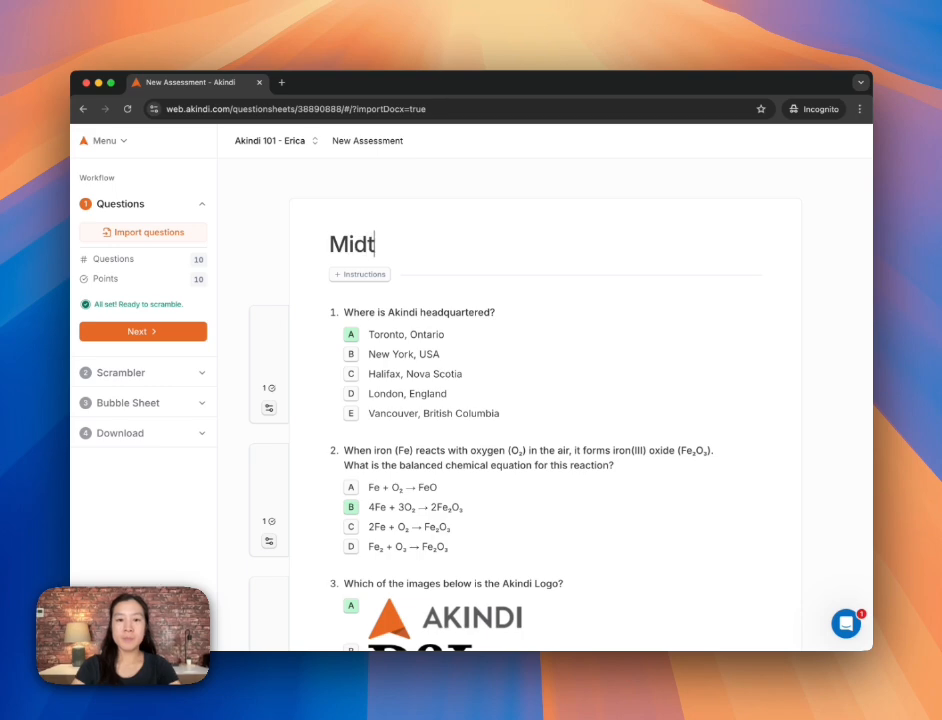
{"action": "type", "text": "m"}
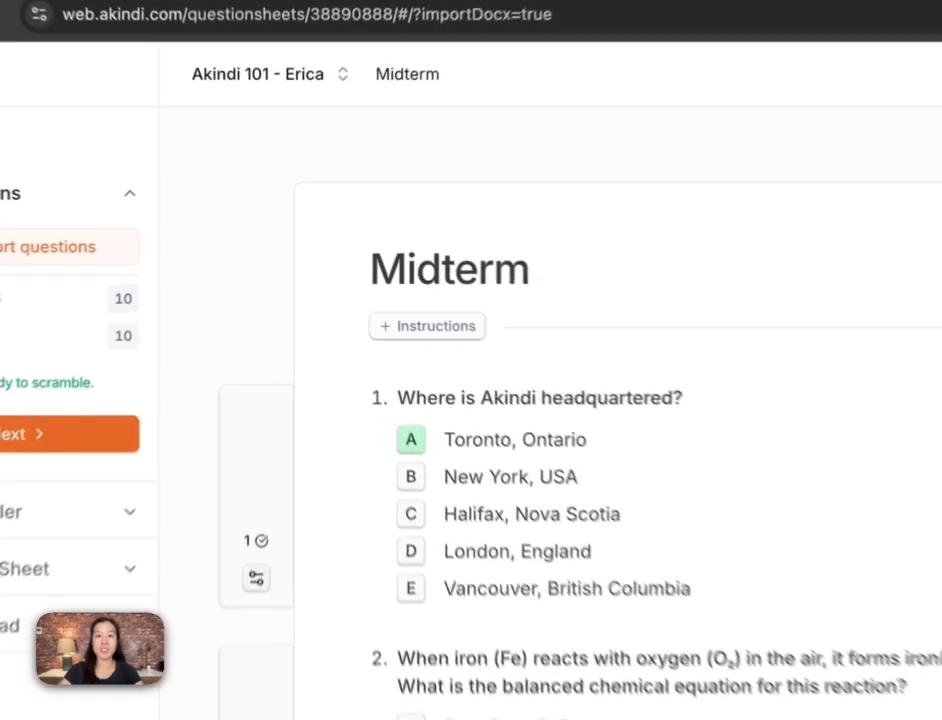
{"action": "left_click", "coordinate": [360, 274]}
{"action": "type", "text": "Good Luck"}
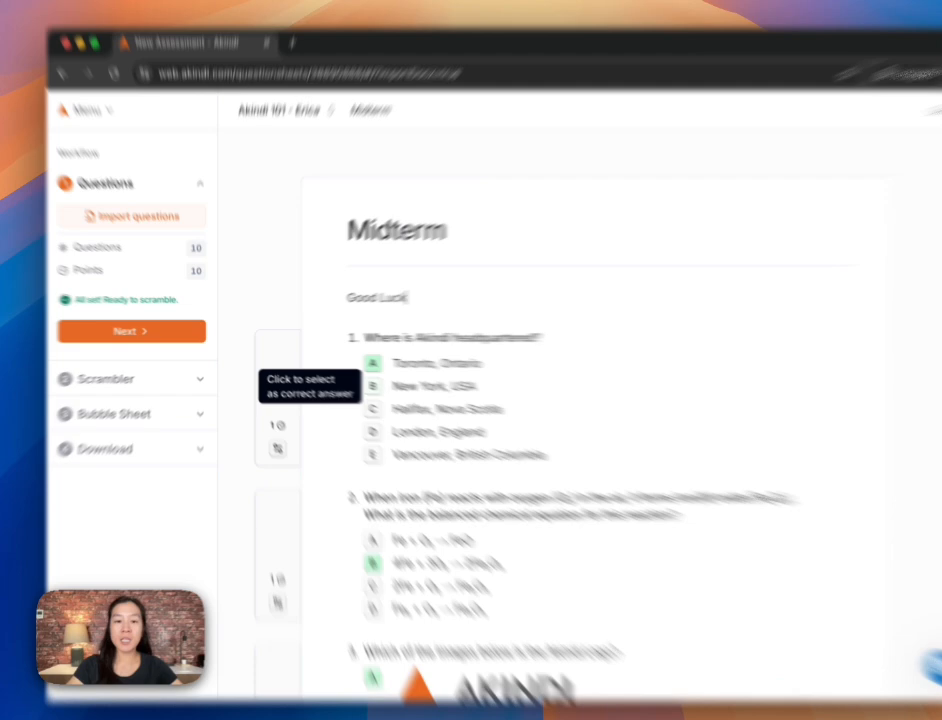
{"action": "left_click", "coordinate": [351, 379]}
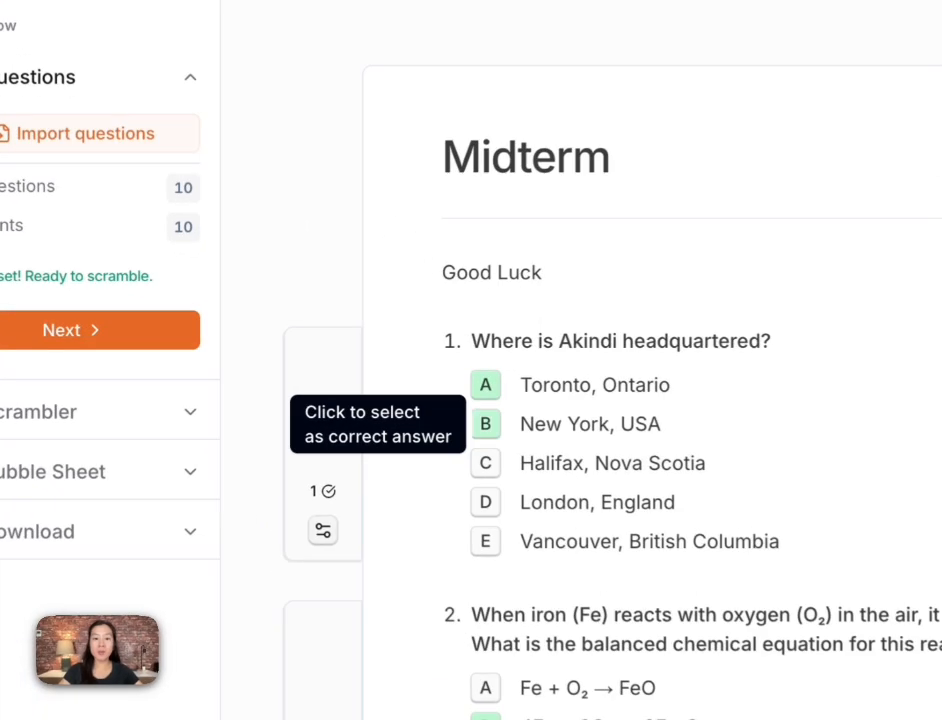
{"action": "left_click", "coordinate": [488, 464]}
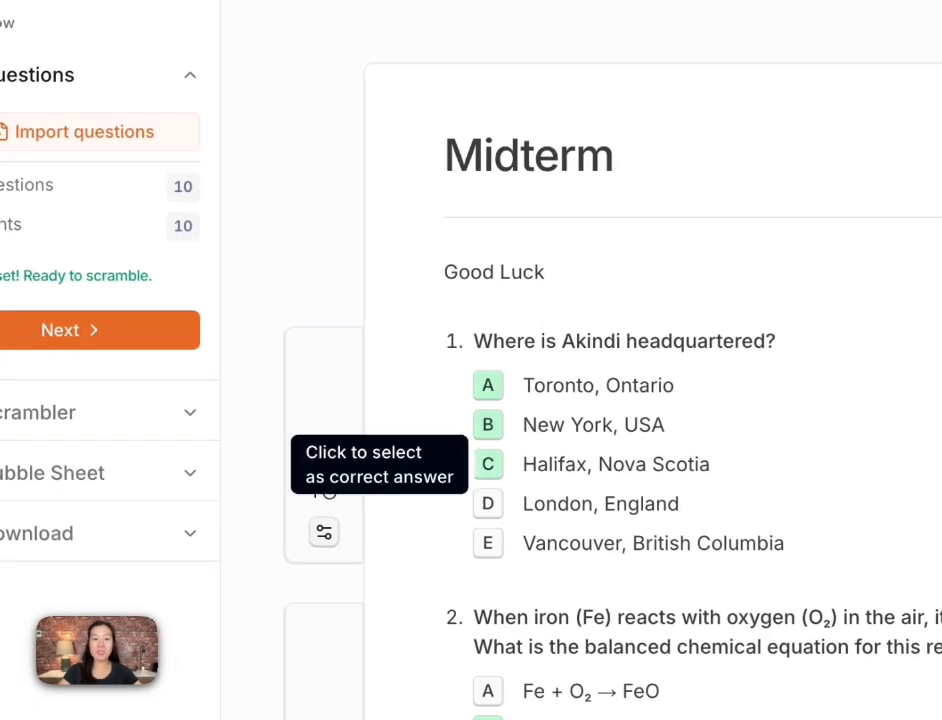
{"action": "left_click", "coordinate": [488, 464]}
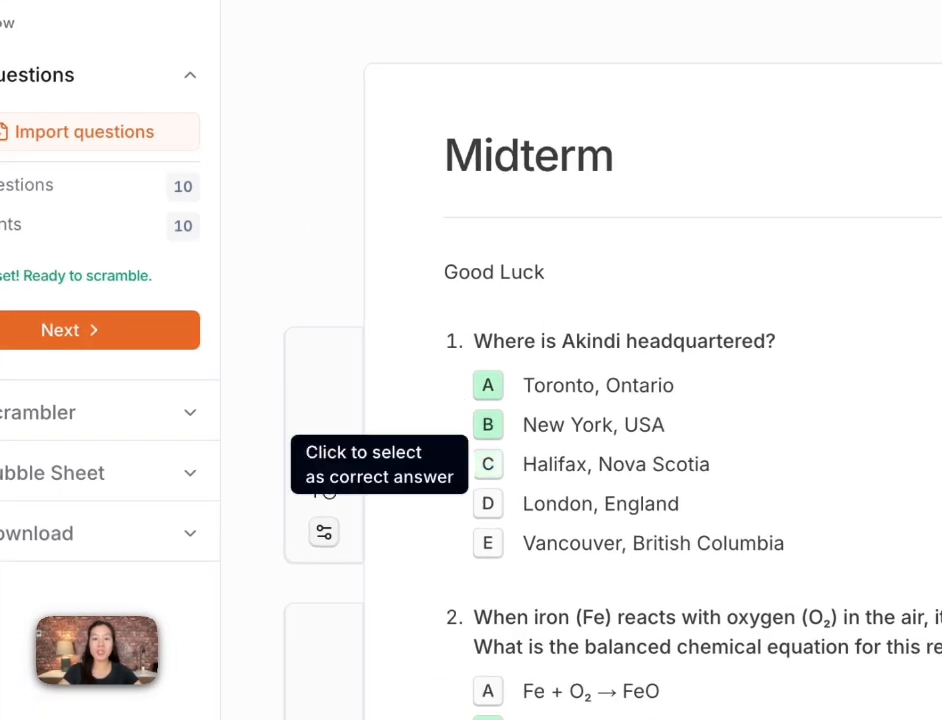
{"action": "left_click", "coordinate": [488, 424]}
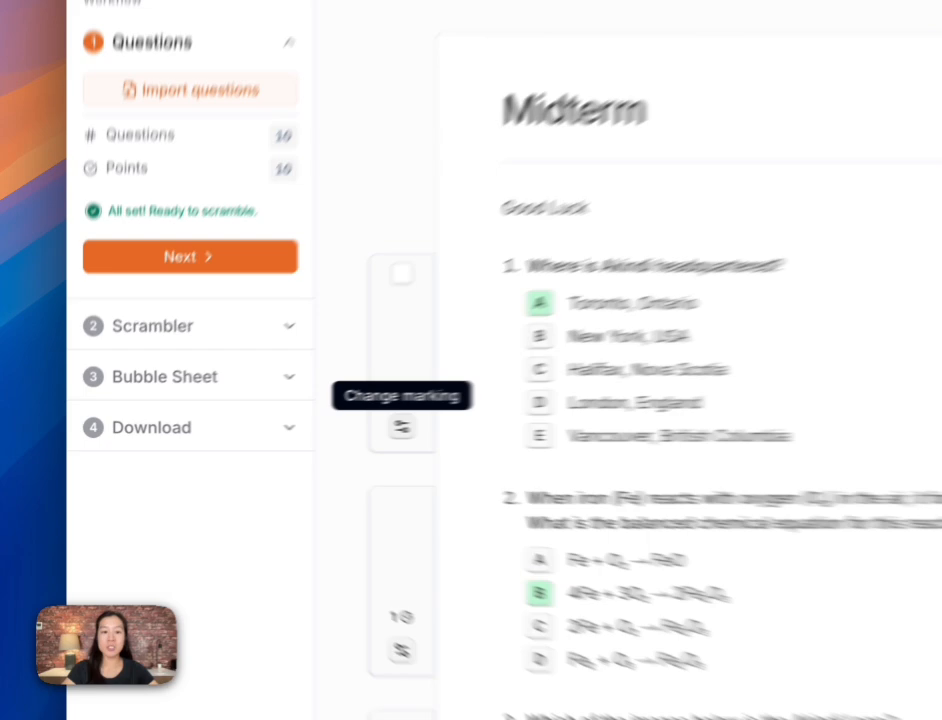
Change the marking of question 1, about Akindi's headquarters, to Either-Or.
{"action": "left_click", "coordinate": [268, 432]}
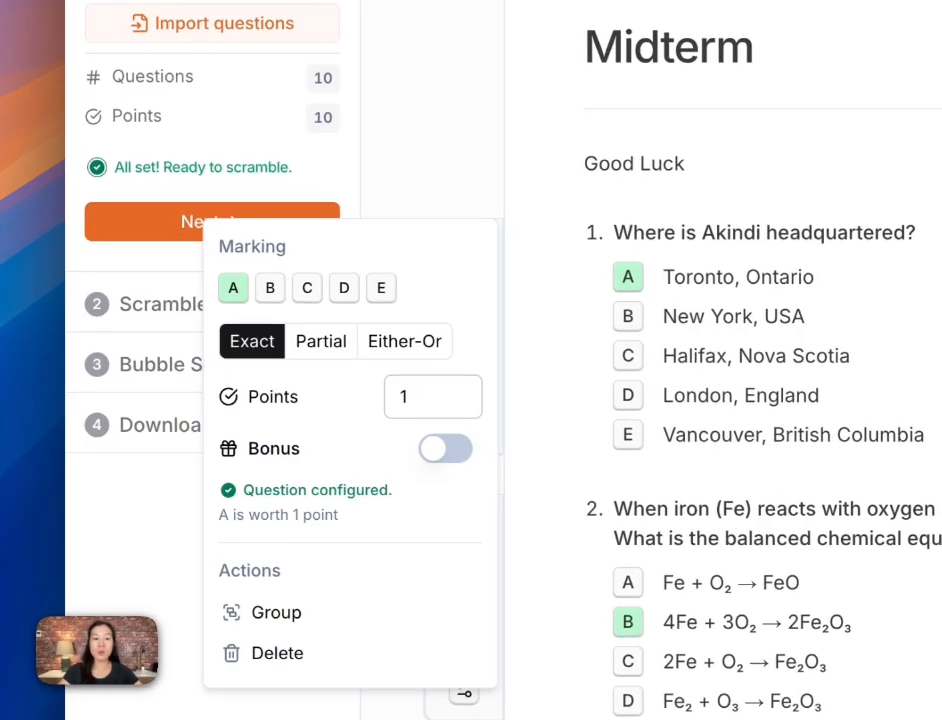
{"action": "left_click", "coordinate": [321, 341]}
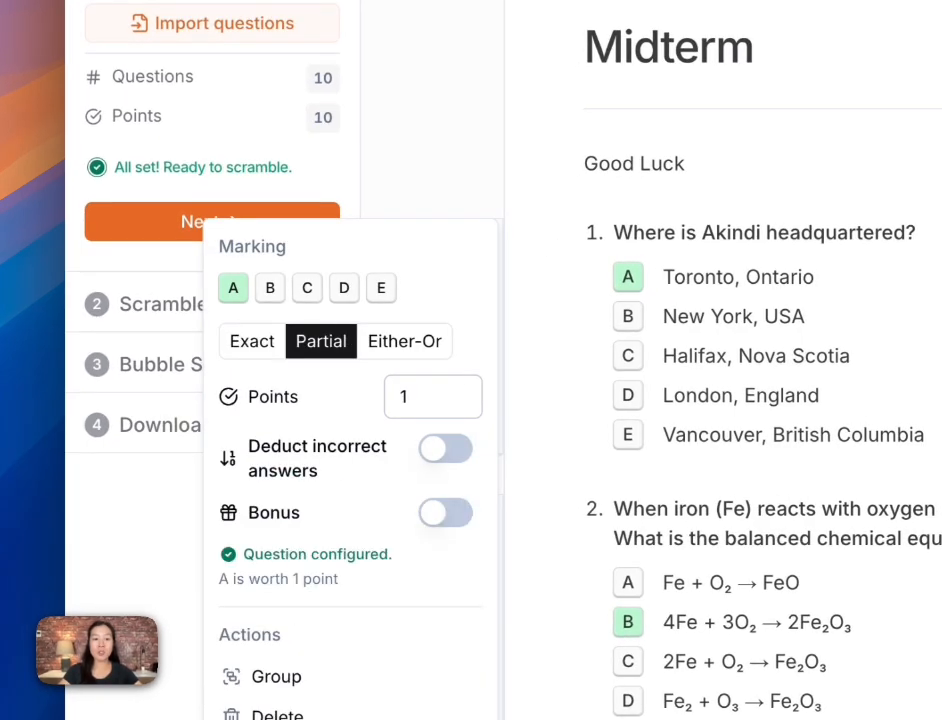
{"action": "left_click", "coordinate": [404, 341]}
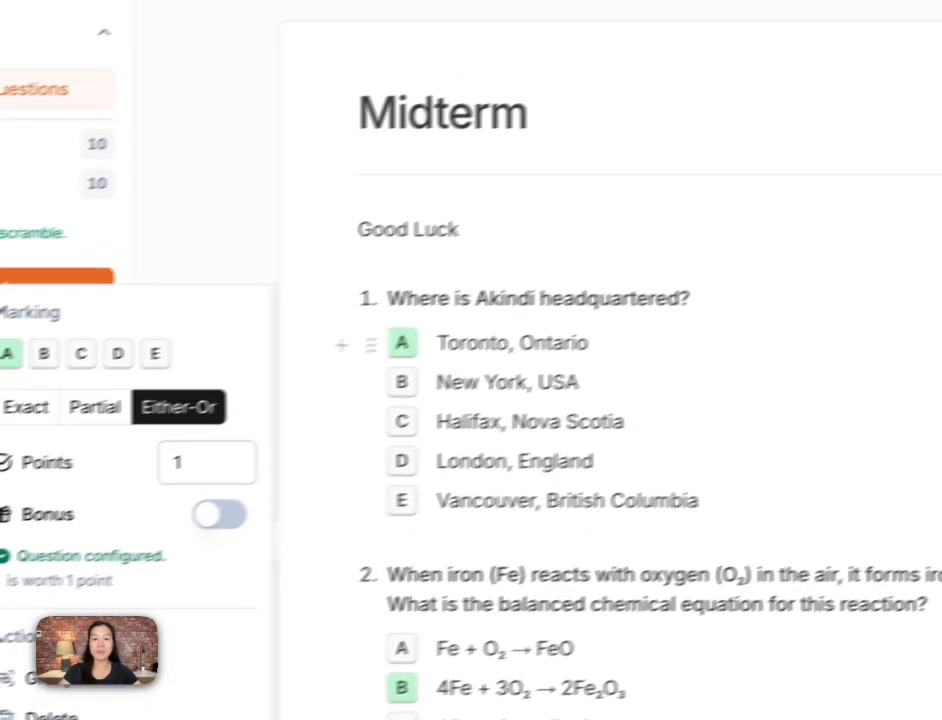
{"action": "left_click", "coordinate": [780, 277]}
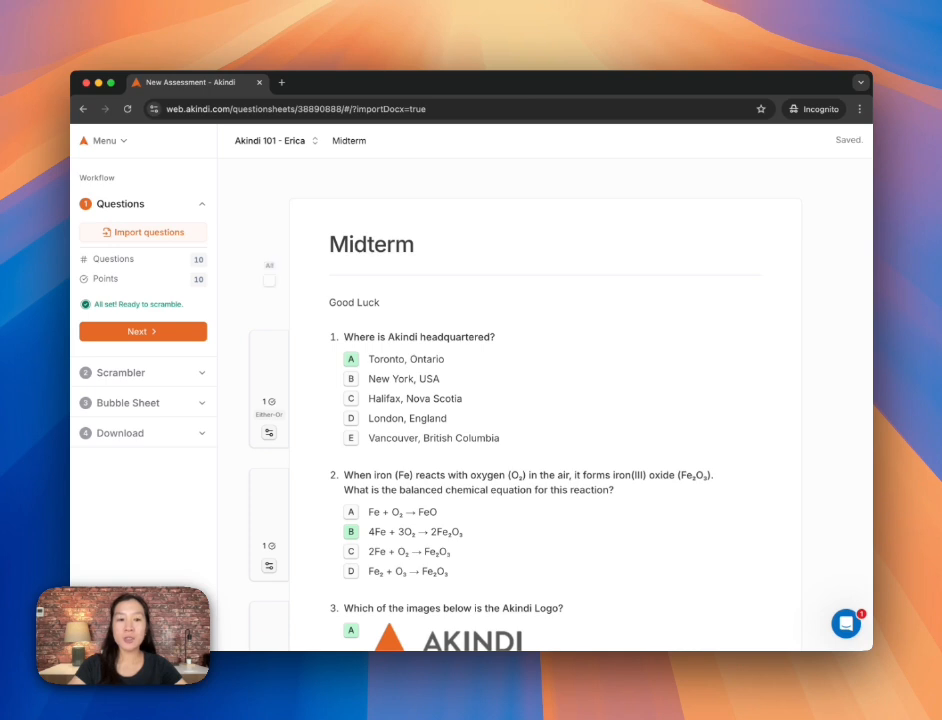
Select all questions to view their shared marking options, and clear the selection without changing anything.
{"action": "left_click", "coordinate": [269, 281]}
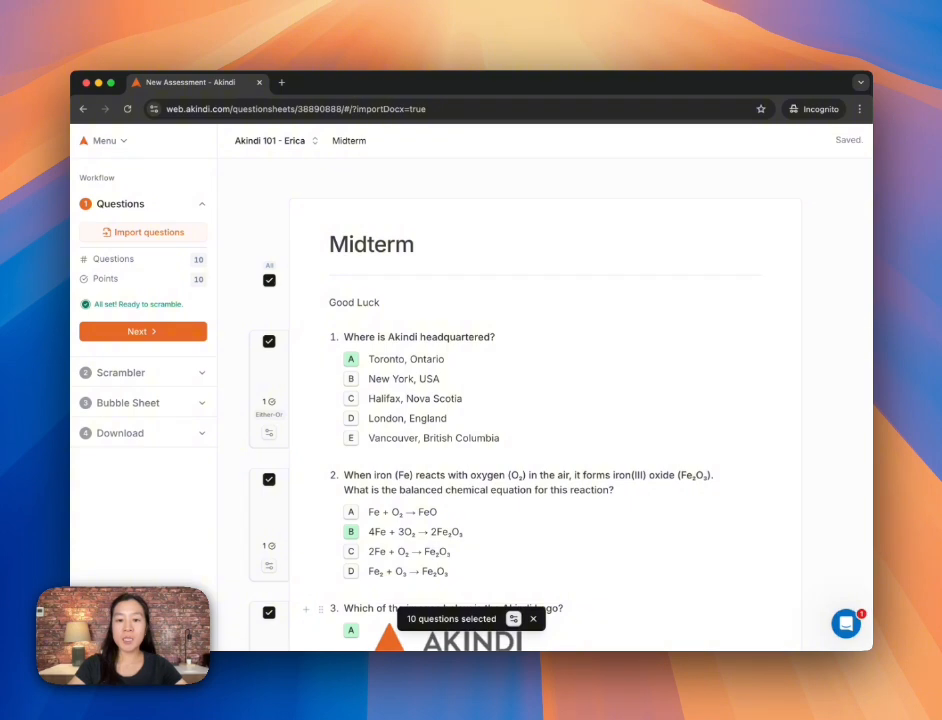
{"action": "left_click", "coordinate": [513, 619]}
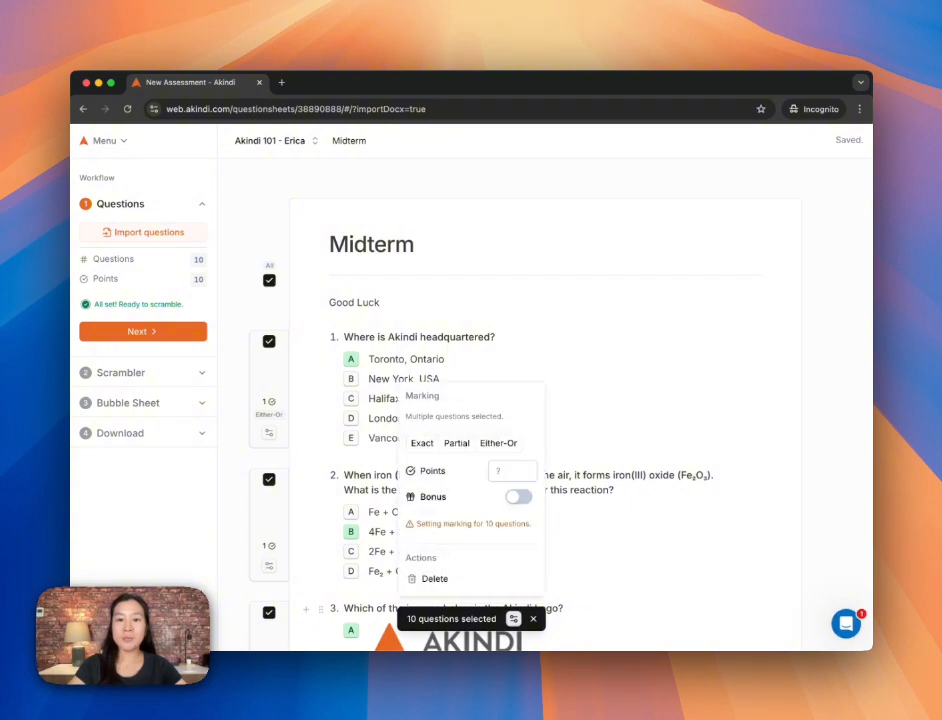
{"action": "left_click", "coordinate": [533, 619]}
Review the imported questions, including the logo images, the plant growth table and the food chain question group.
{"action": "scroll", "coordinate": [533, 619], "scroll_direction": "down", "scroll_amount": 2}
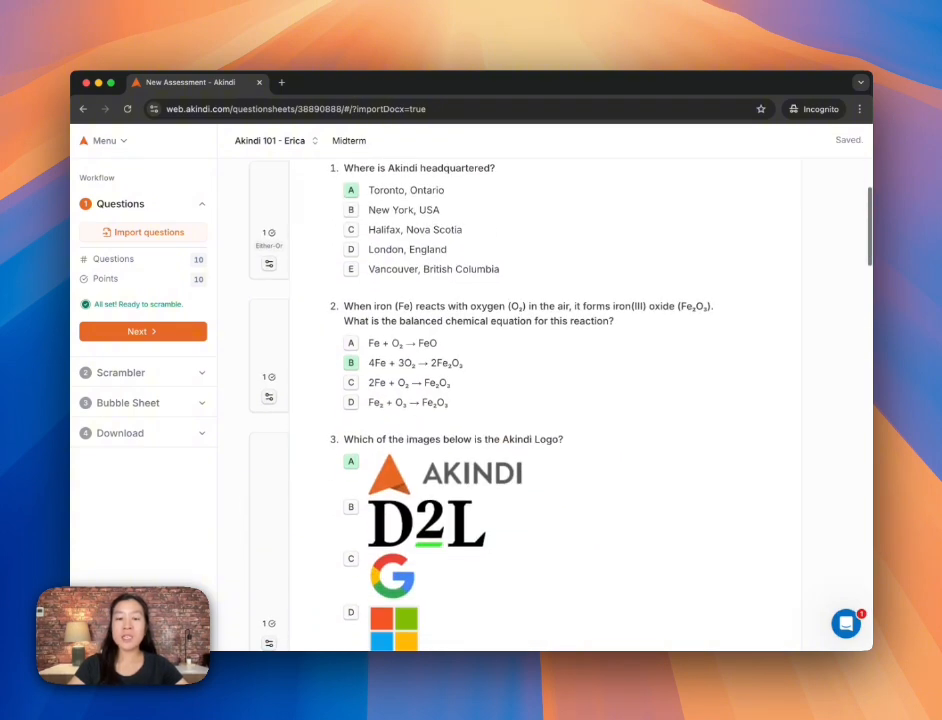
{"action": "scroll", "coordinate": [533, 619], "scroll_direction": "down", "scroll_amount": 1}
{"action": "scroll", "coordinate": [545, 400], "scroll_direction": "down", "scroll_amount": 5}
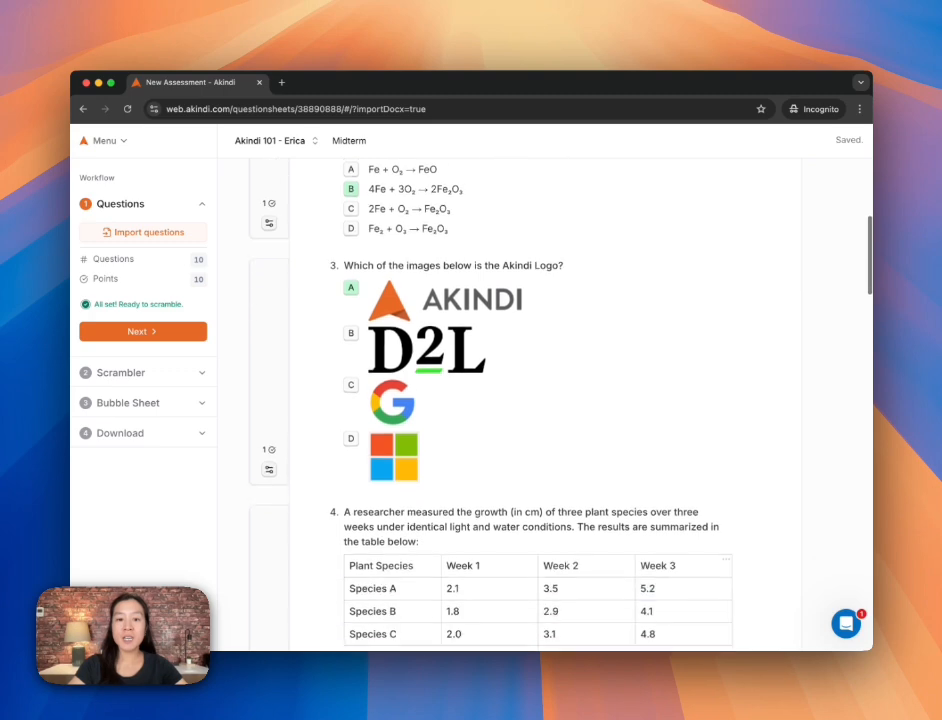
{"action": "scroll", "coordinate": [545, 400], "scroll_direction": "down", "scroll_amount": 5}
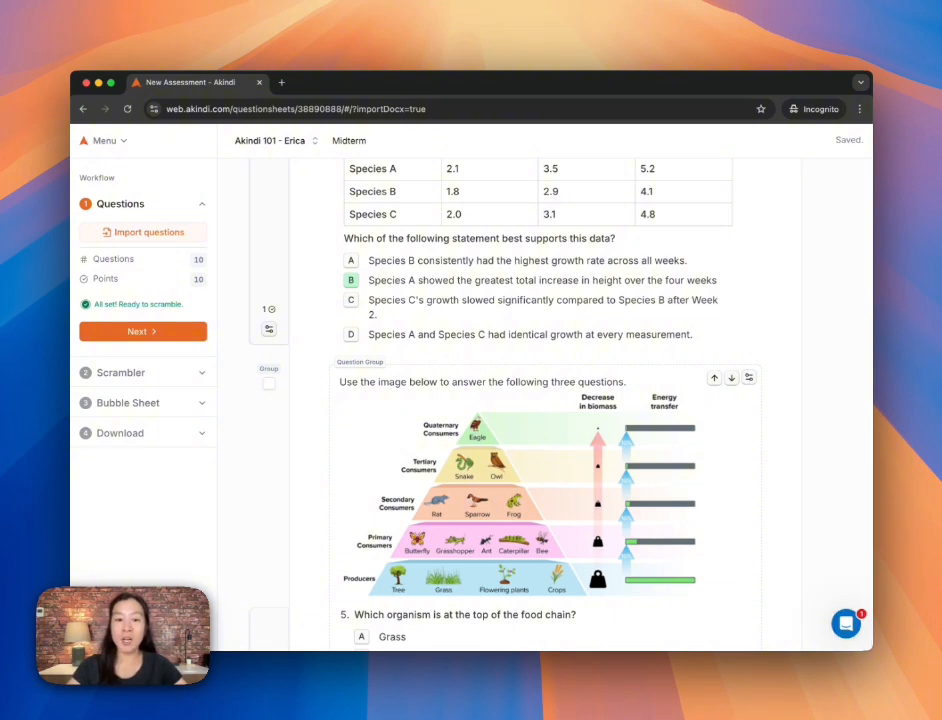
{"action": "scroll", "coordinate": [545, 400], "scroll_direction": "down", "scroll_amount": 3}
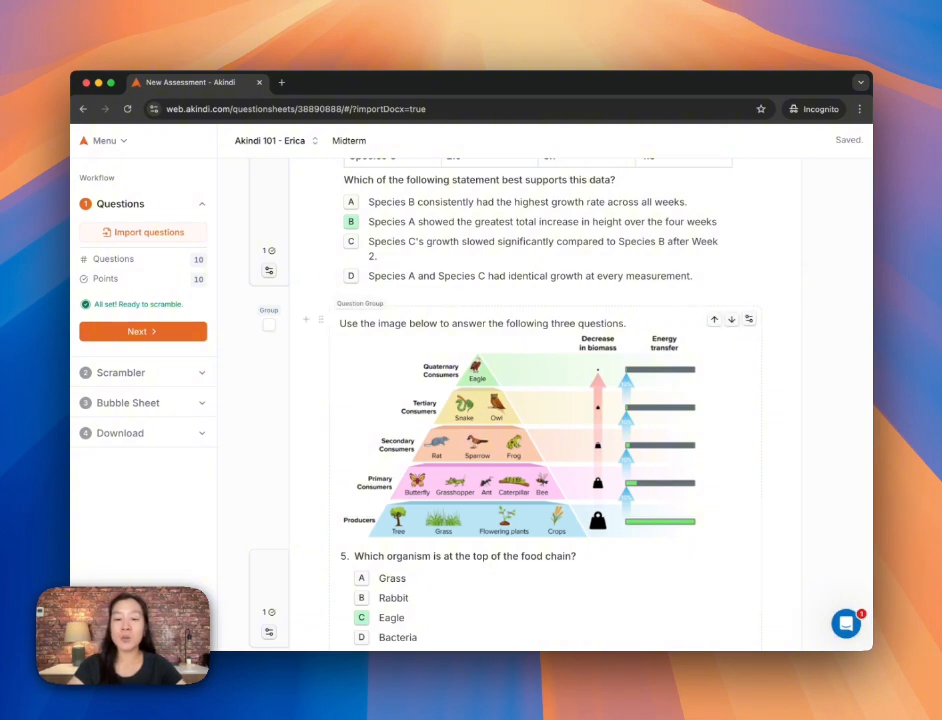
{"action": "scroll", "coordinate": [530, 400], "scroll_direction": "down", "scroll_amount": 5}
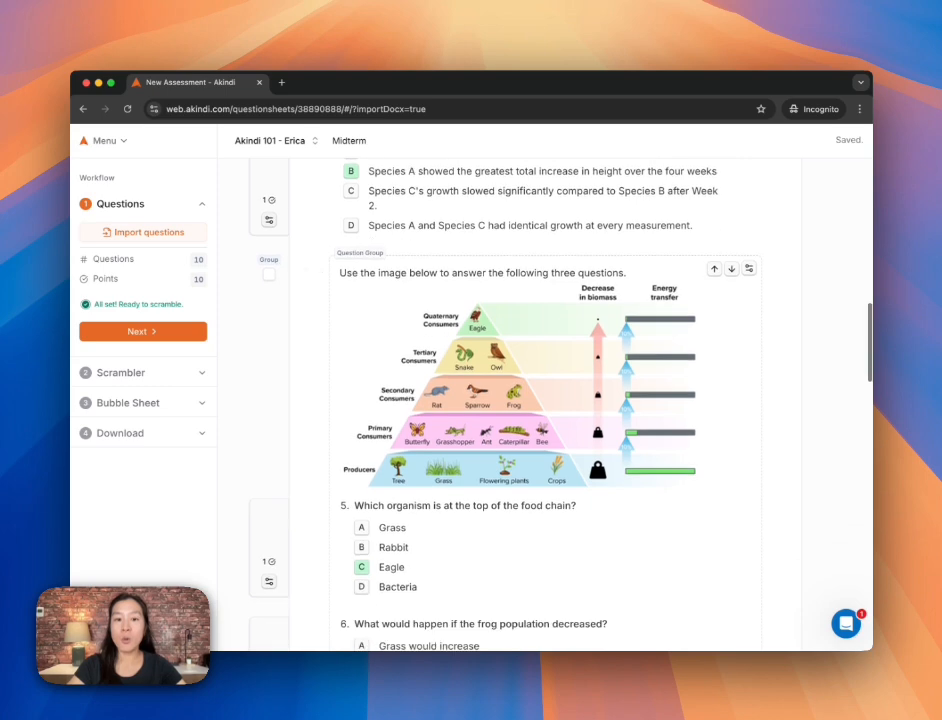
{"action": "scroll", "coordinate": [530, 400], "scroll_direction": "down", "scroll_amount": 3}
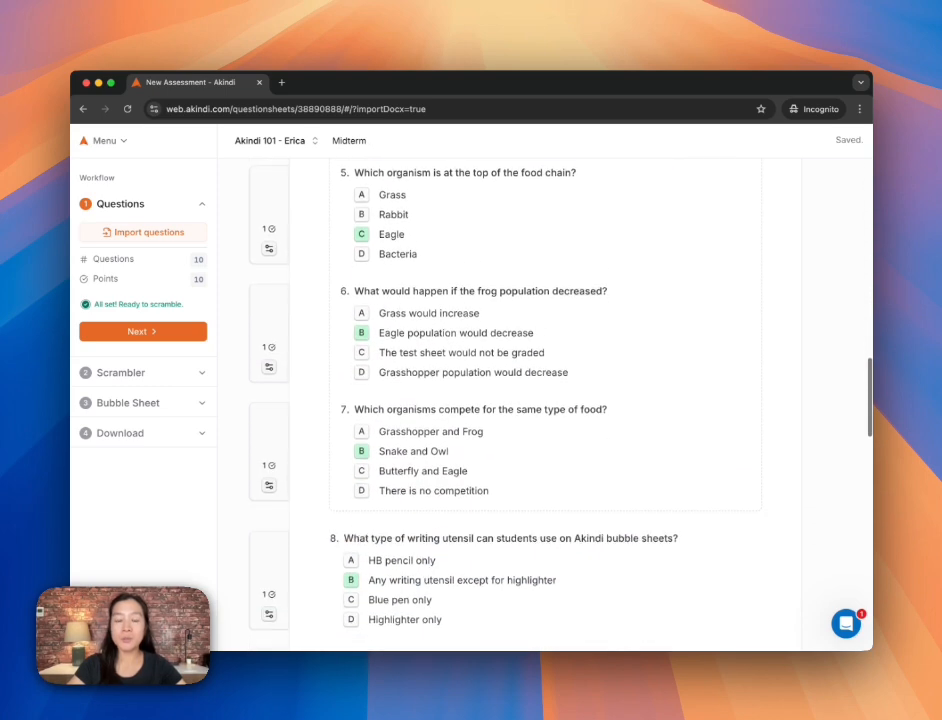
{"action": "scroll", "coordinate": [530, 400], "scroll_direction": "up", "scroll_amount": 10}
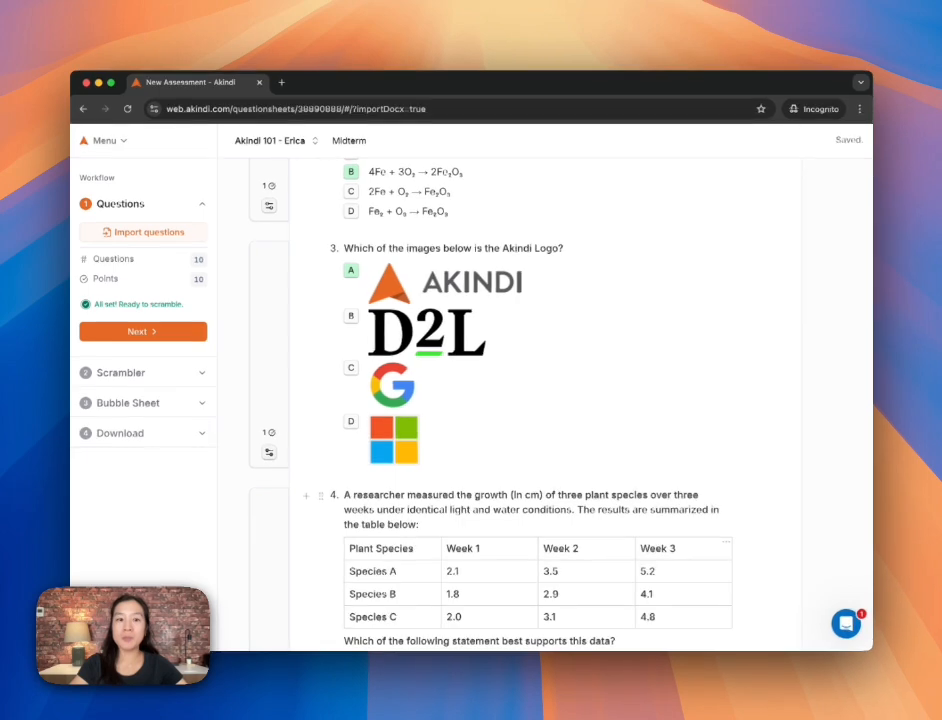
Proceed to the Scrambler stage and generate 3 scrambled versions of the assessment.
{"action": "left_click", "coordinate": [176, 341]}
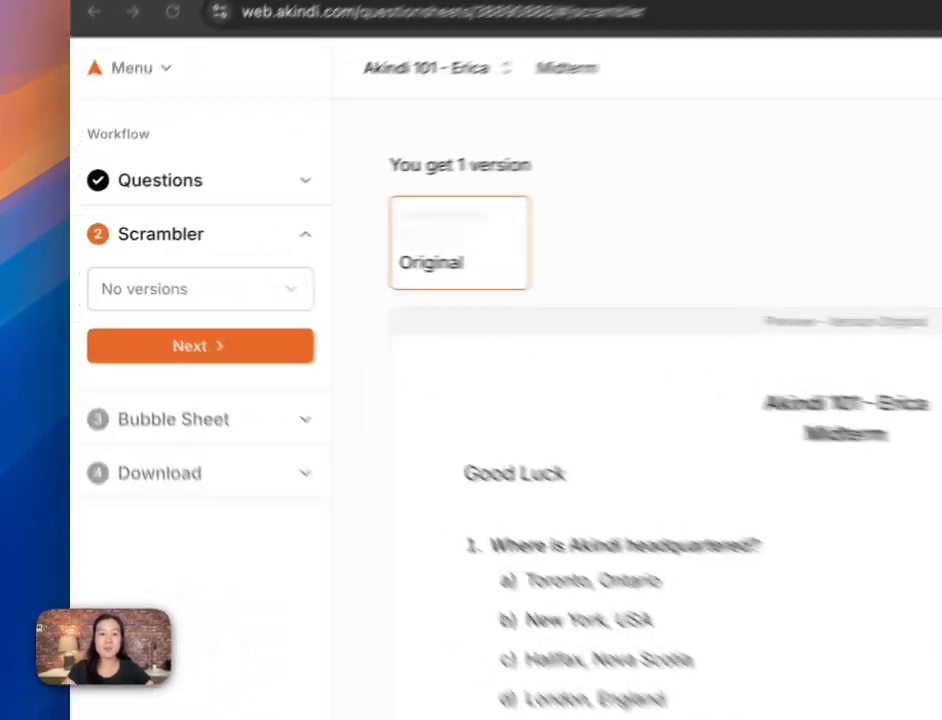
{"action": "left_click", "coordinate": [143, 265]}
{"action": "left_click", "coordinate": [182, 435]}
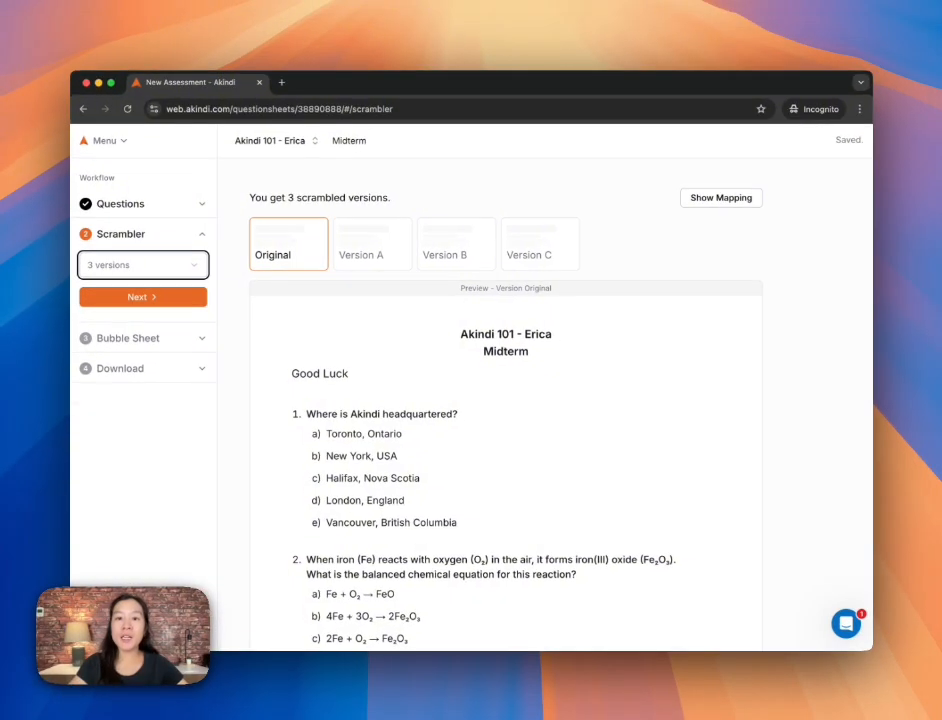
Preview Versions A, B and C and examine the map of question positions across the versions.
{"action": "left_click", "coordinate": [372, 245]}
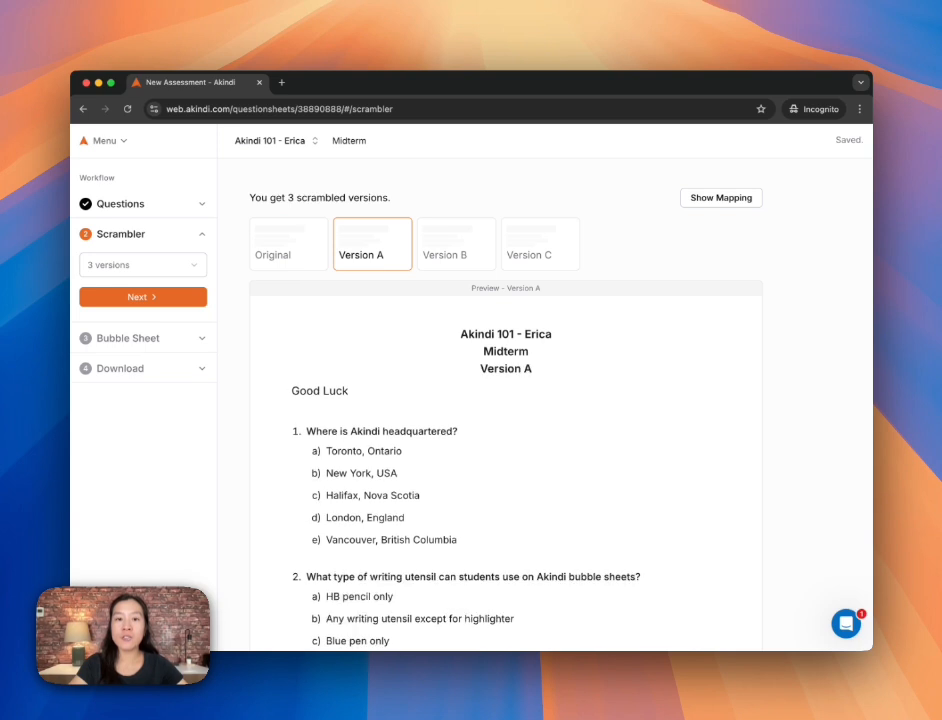
{"action": "left_click", "coordinate": [456, 245]}
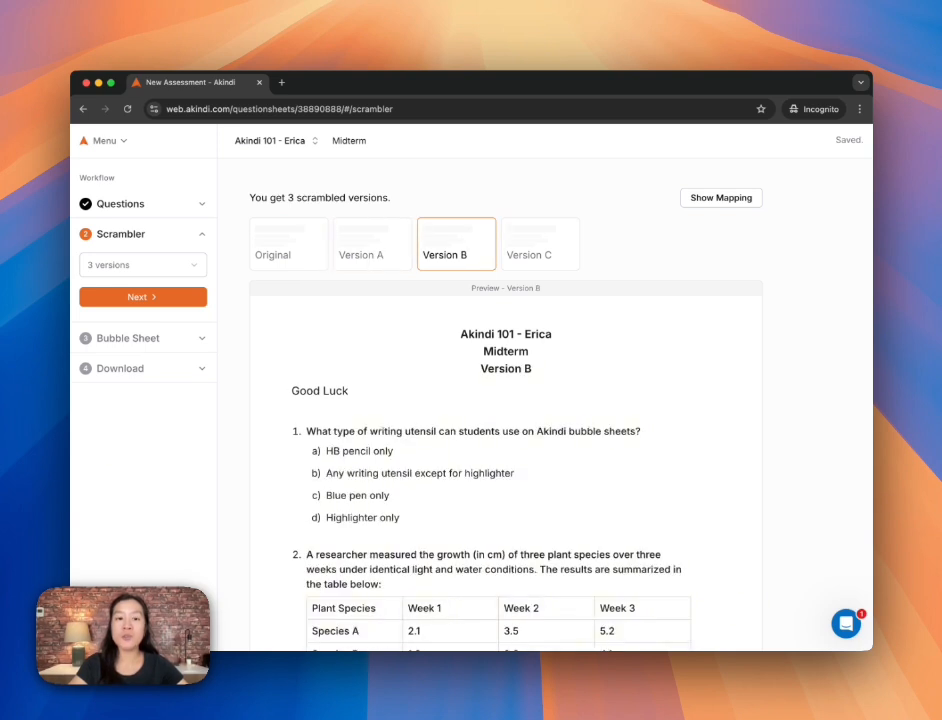
{"action": "left_click", "coordinate": [540, 245]}
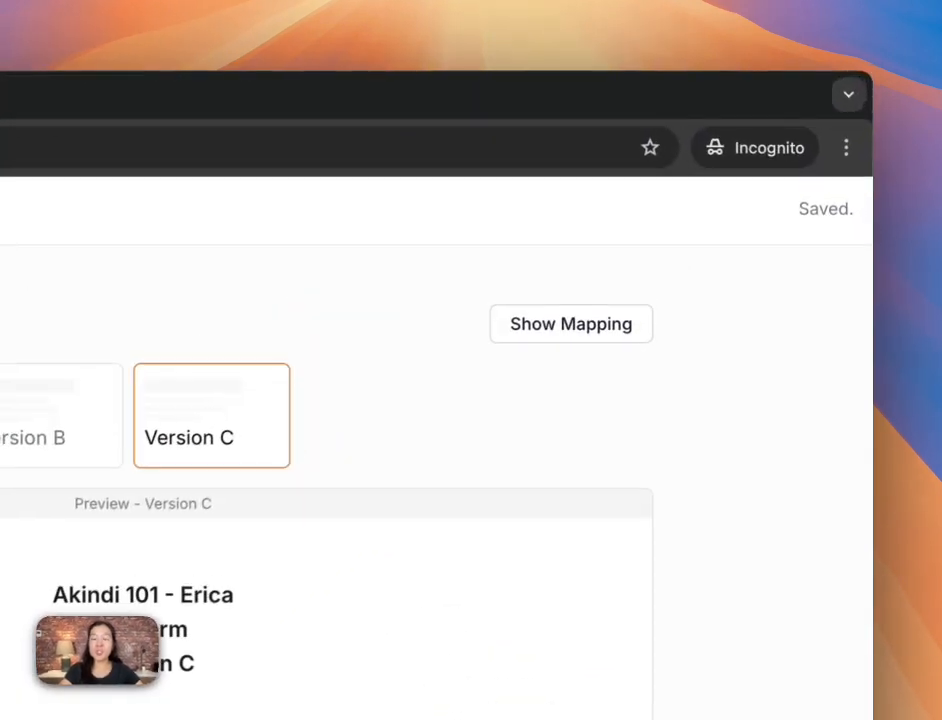
{"action": "left_click", "coordinate": [571, 324]}
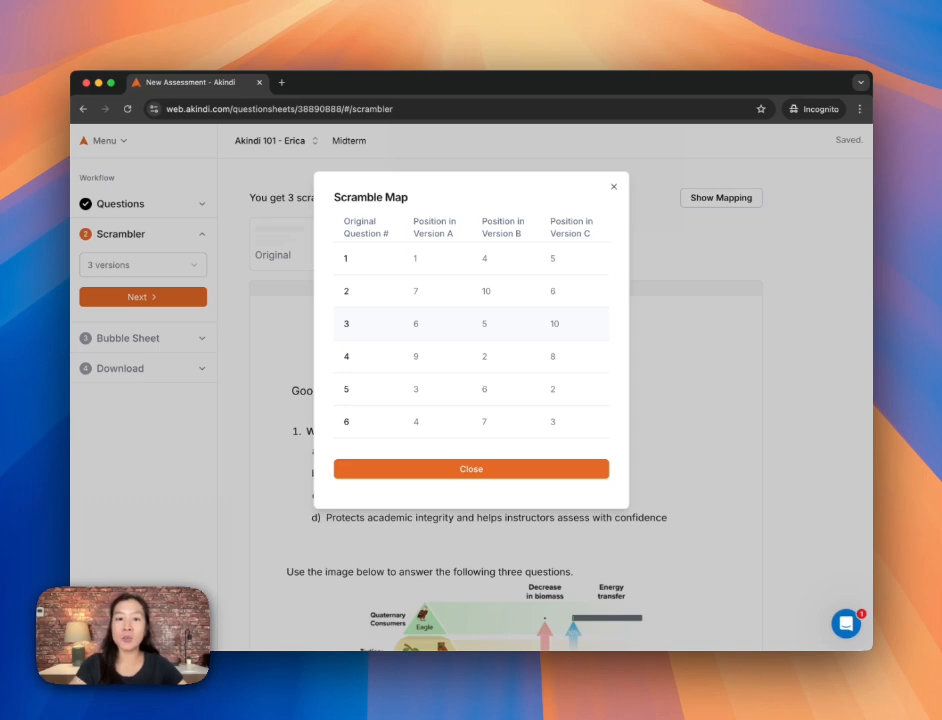
{"action": "left_click", "coordinate": [471, 469]}
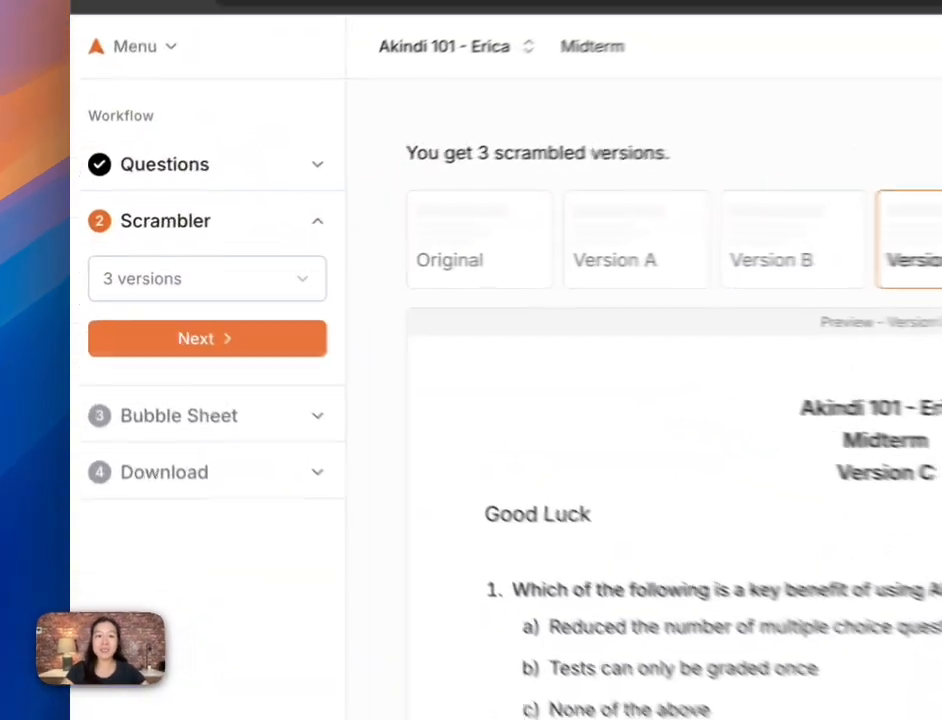
Proceed to the Bubble Sheet stage and choose the 50 Question A-E sheet.
{"action": "left_click", "coordinate": [143, 297]}
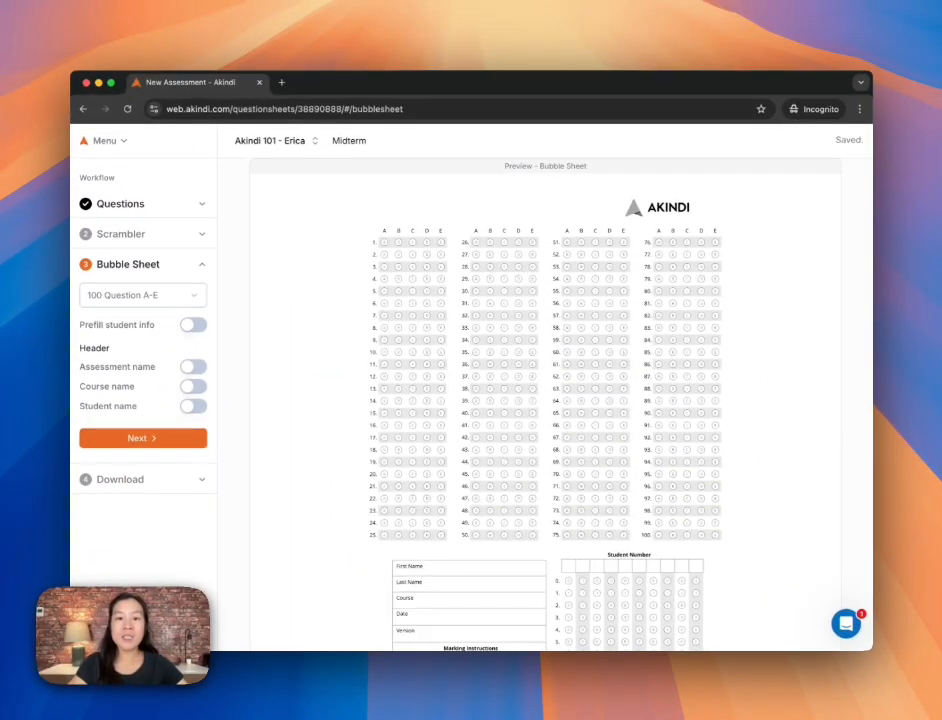
{"action": "left_click", "coordinate": [143, 295]}
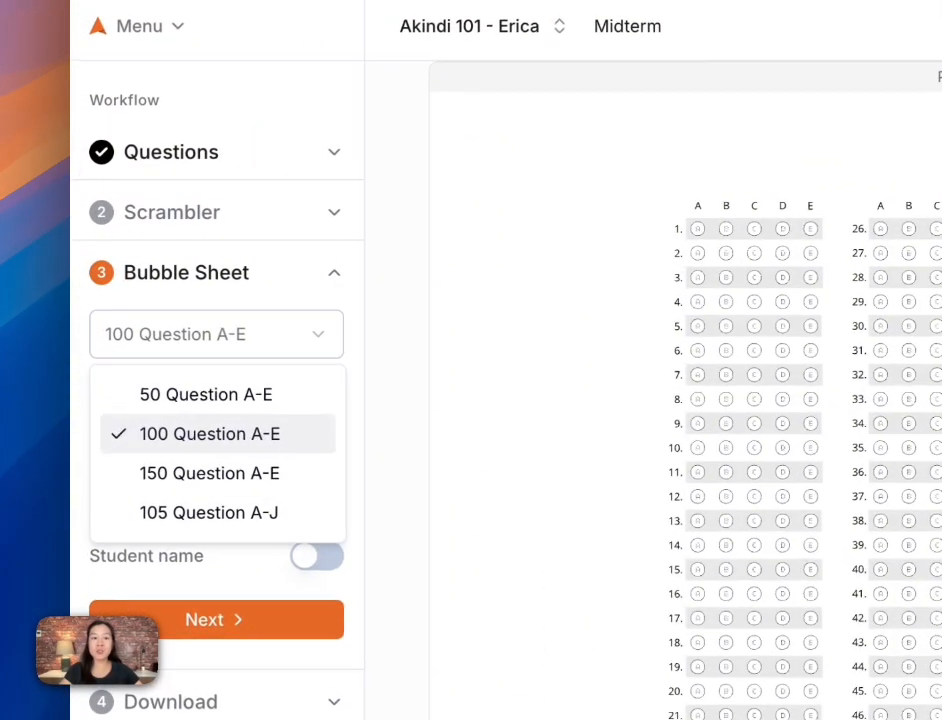
{"action": "left_click", "coordinate": [206, 394]}
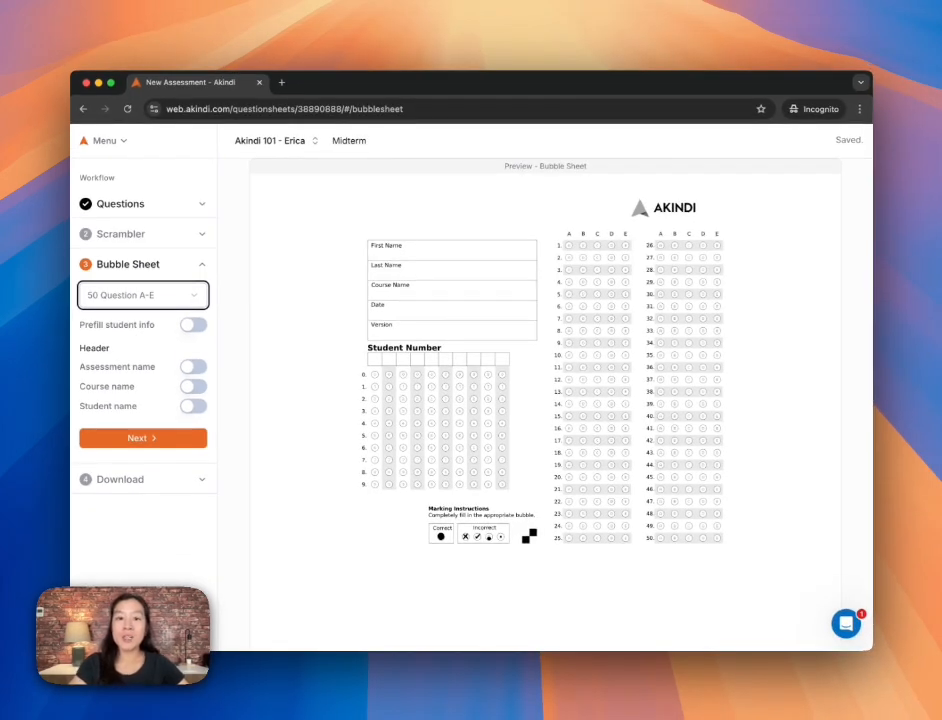
Enable prefilled student info on the bubble sheet and include the assessment name in its header.
{"action": "left_click", "coordinate": [193, 325]}
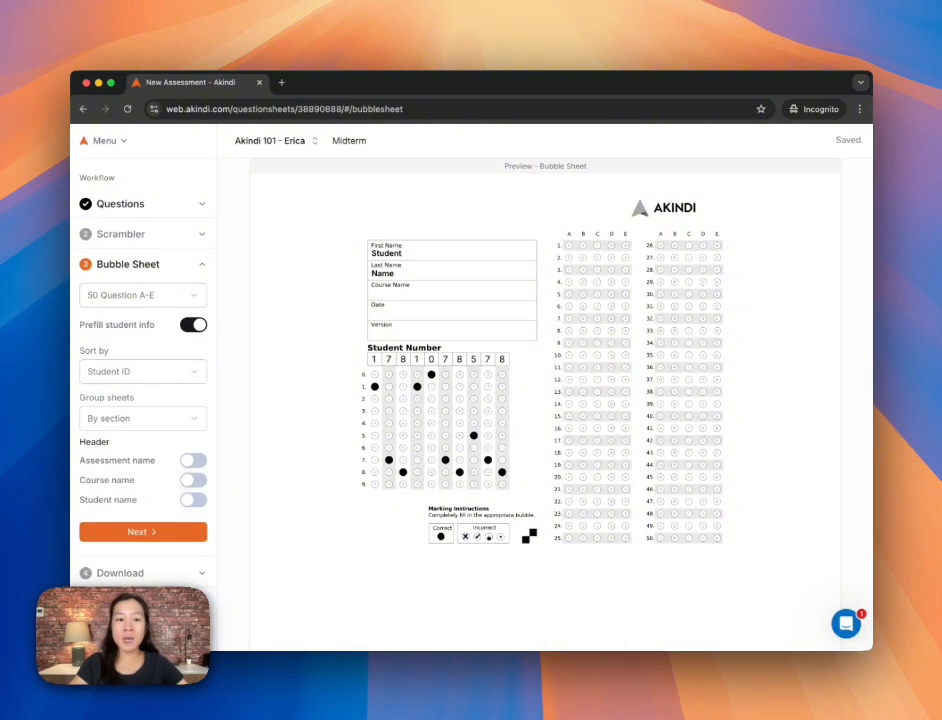
{"action": "left_click", "coordinate": [193, 460]}
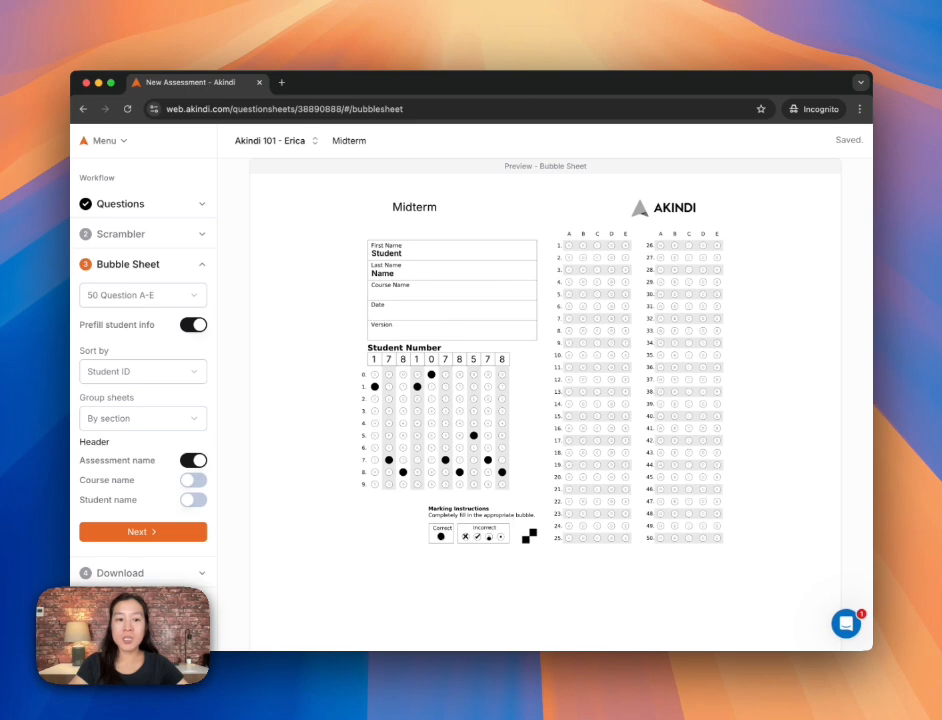
Include the course name and student name in the bubble sheet header and proceed to the Download stage.
{"action": "left_click", "coordinate": [193, 480]}
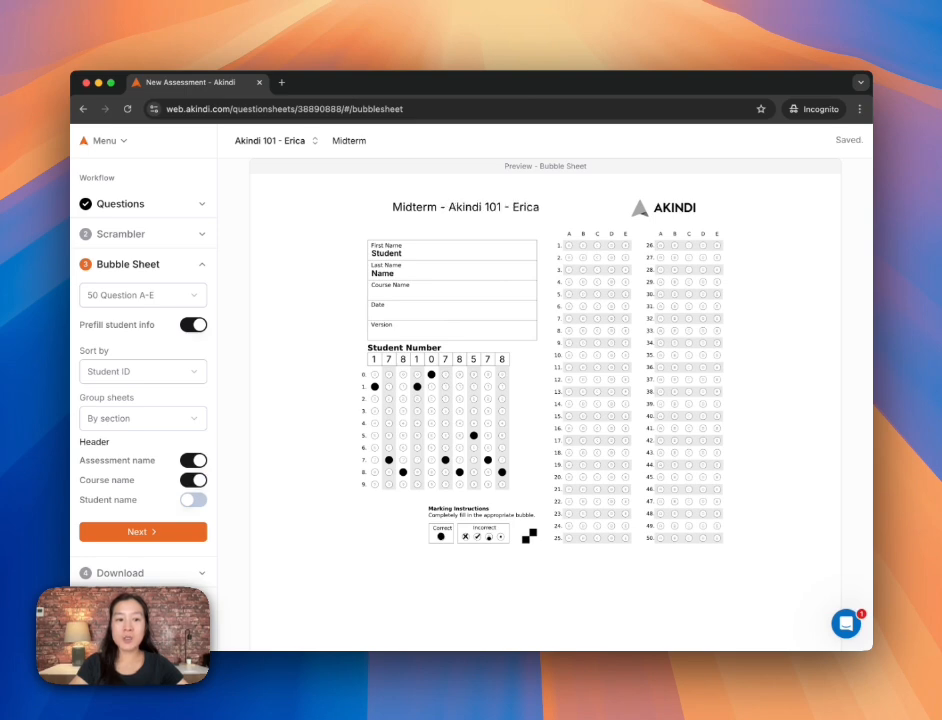
{"action": "left_click", "coordinate": [193, 500]}
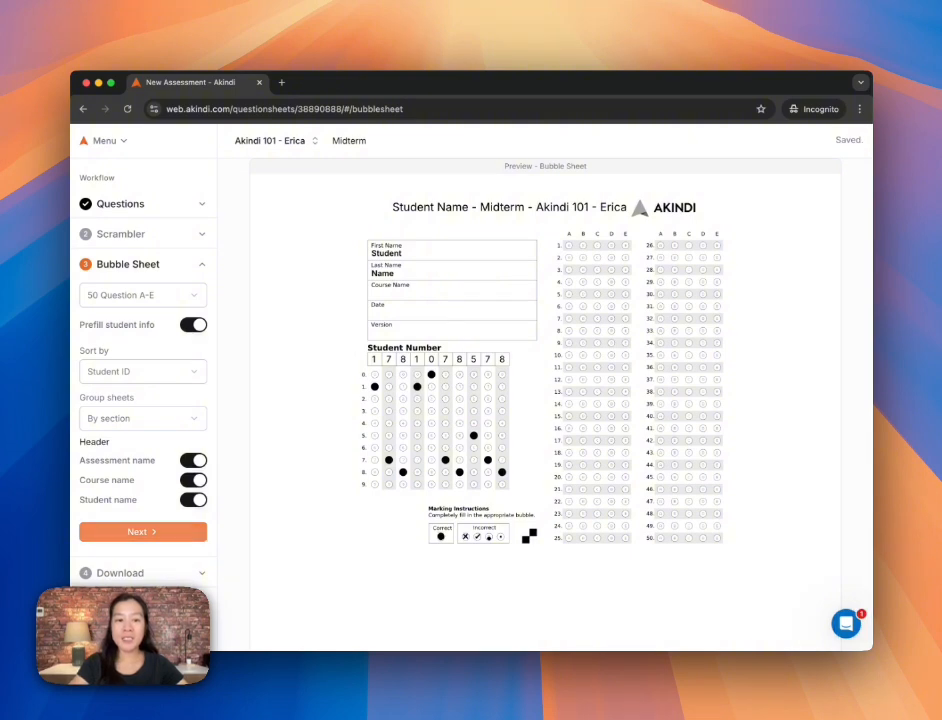
{"action": "left_click", "coordinate": [143, 531]}
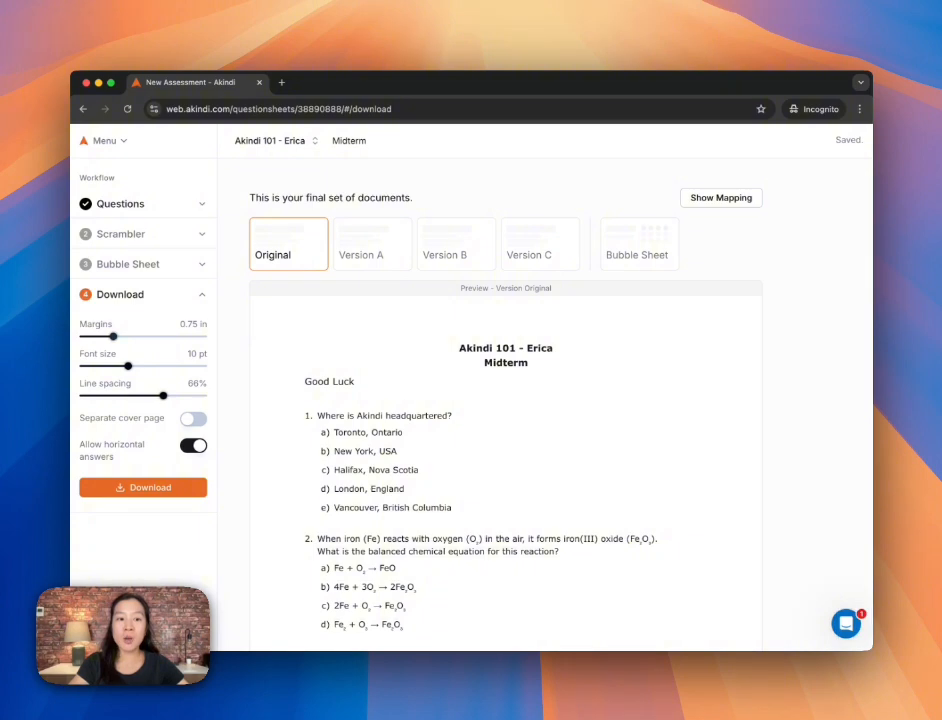
Set the margins to 0.625 in, font size to 9.5 pt and line spacing to 72%, and enable a separate cover page.
{"action": "left_click_drag", "start_coordinate": [113, 336], "coordinate": [121, 366]}
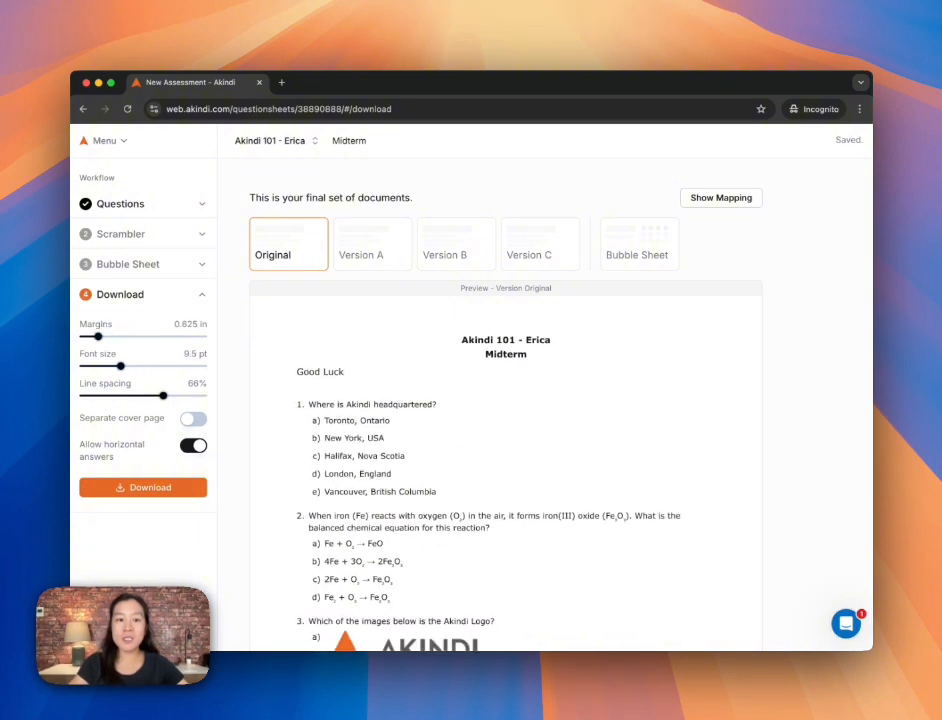
{"action": "mouse_move", "coordinate": [163, 395]}
{"action": "left_mouse_down"}
{"action": "mouse_move", "coordinate": [122, 395]}
{"action": "mouse_move", "coordinate": [170, 395]}
{"action": "left_mouse_up"}
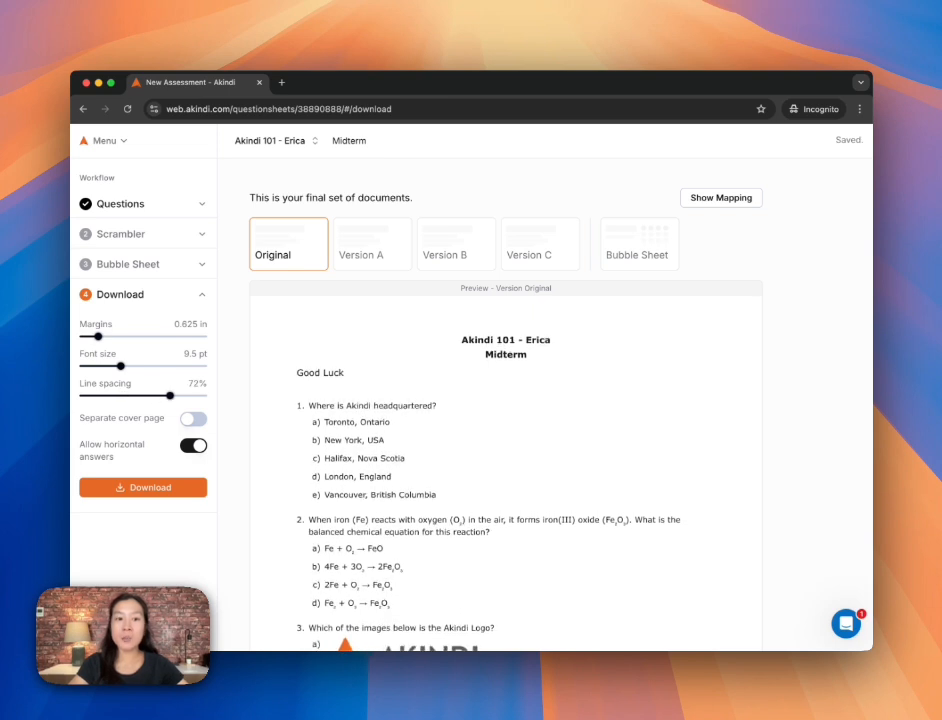
{"action": "left_click", "coordinate": [193, 419]}
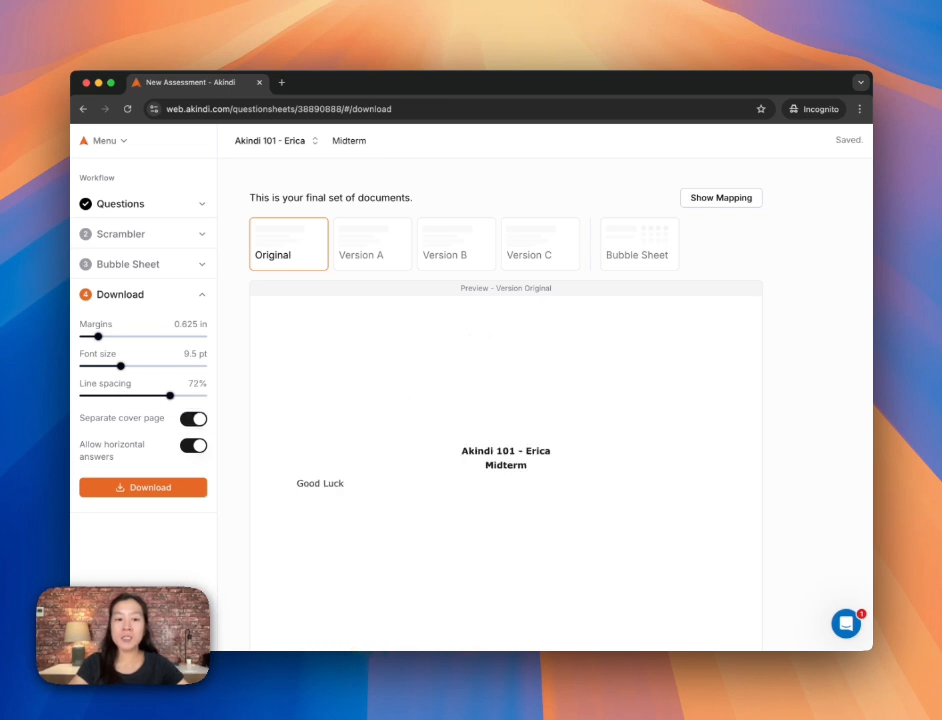
{"action": "scroll", "coordinate": [506, 470], "scroll_direction": "down", "scroll_amount": 2}
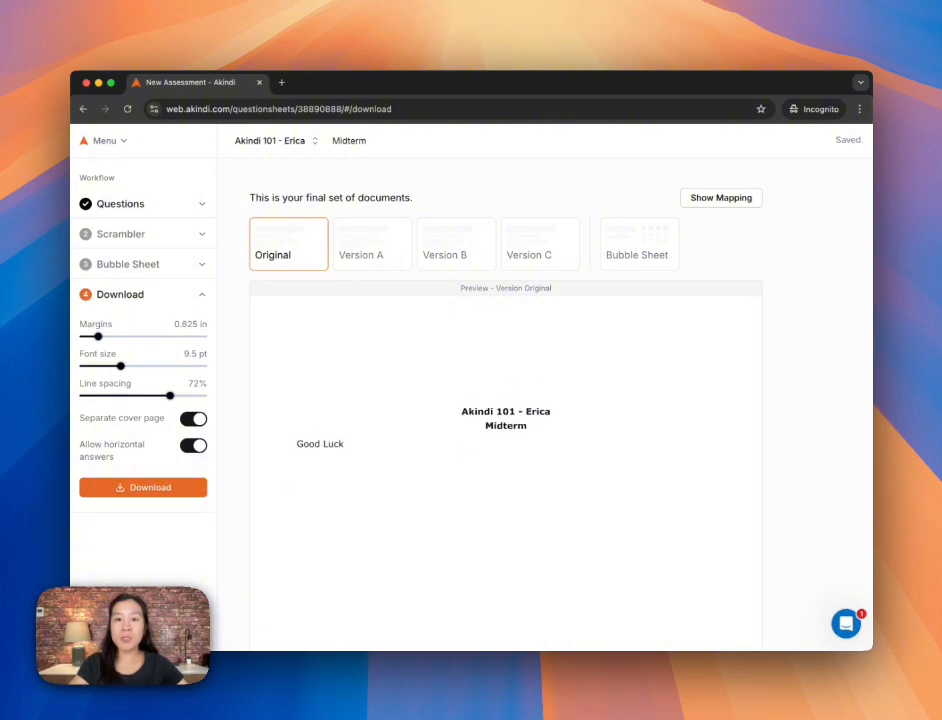
Preview the final documents for Versions A, B and C.
{"action": "left_click", "coordinate": [372, 244]}
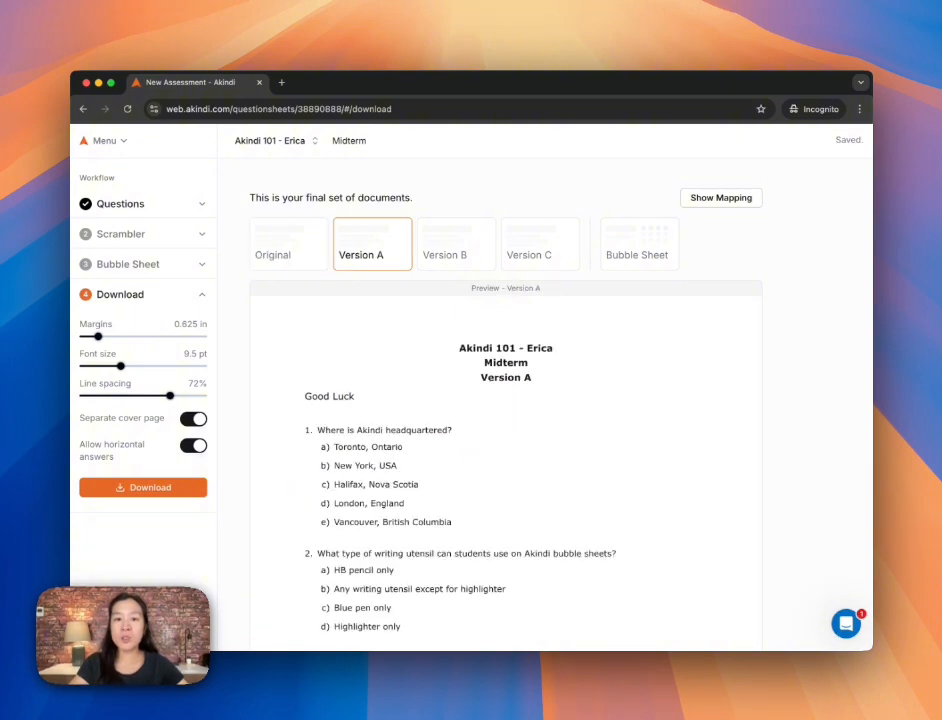
{"action": "left_click", "coordinate": [456, 244]}
{"action": "left_click", "coordinate": [540, 244]}
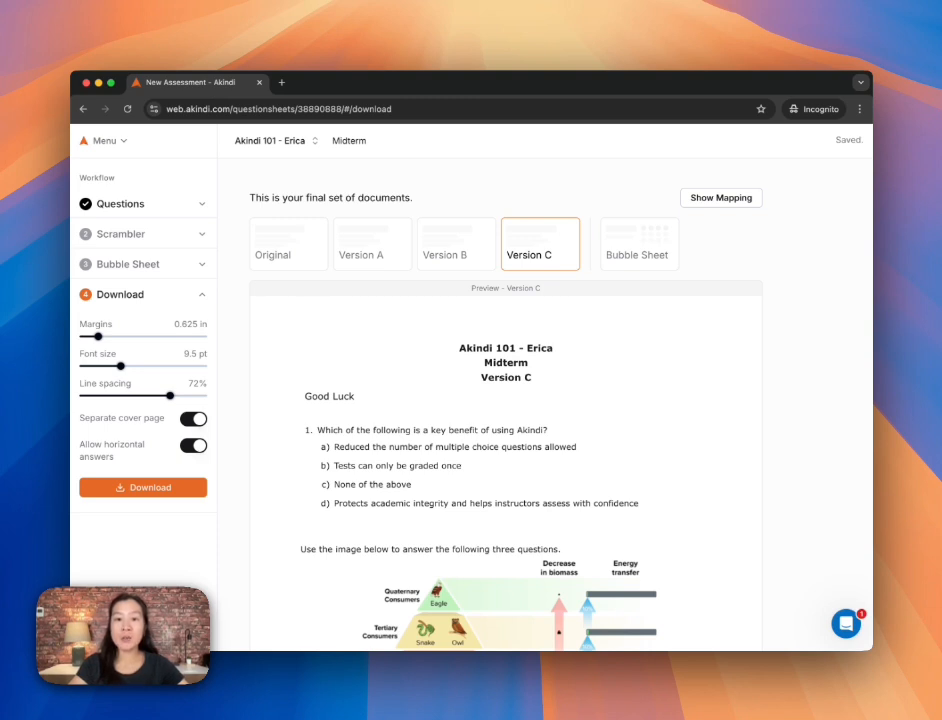
Download the final set of documents and look through a prefilled student sheet in Midterm_bubble-sheets.pdf.
{"action": "left_click", "coordinate": [143, 487]}
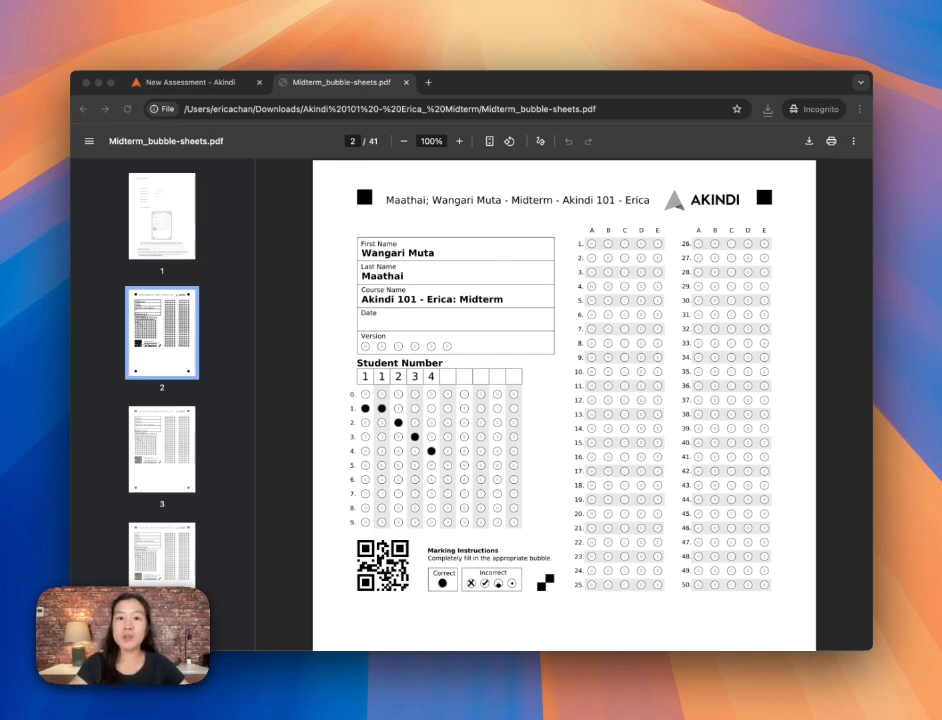
{"action": "scroll", "coordinate": [564, 404], "scroll_direction": "down", "scroll_amount": 3}
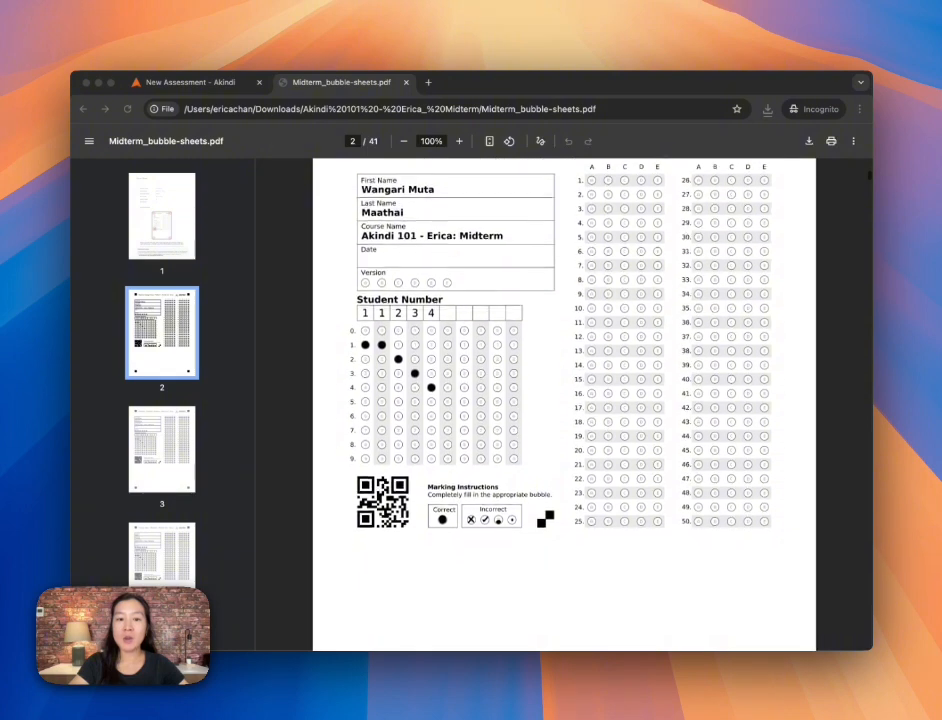
{"action": "scroll", "coordinate": [564, 404], "scroll_direction": "down", "scroll_amount": 1}
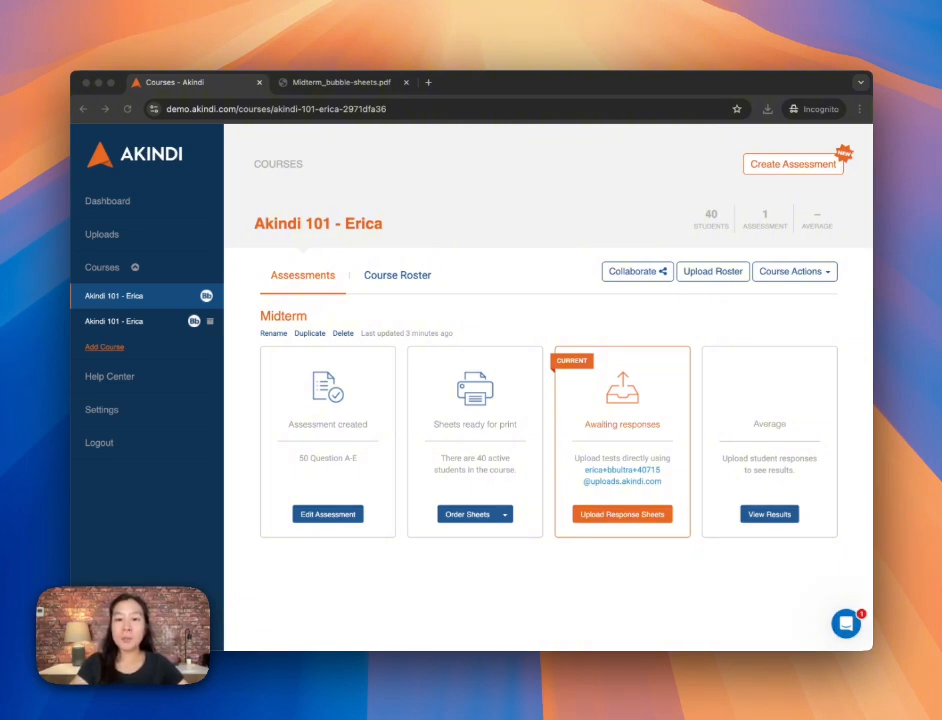
Upload the response sheets for the Midterm and open the exceptions for review and fixing.
{"action": "left_click", "coordinate": [622, 514]}
{"action": "left_click", "coordinate": [622, 514]}
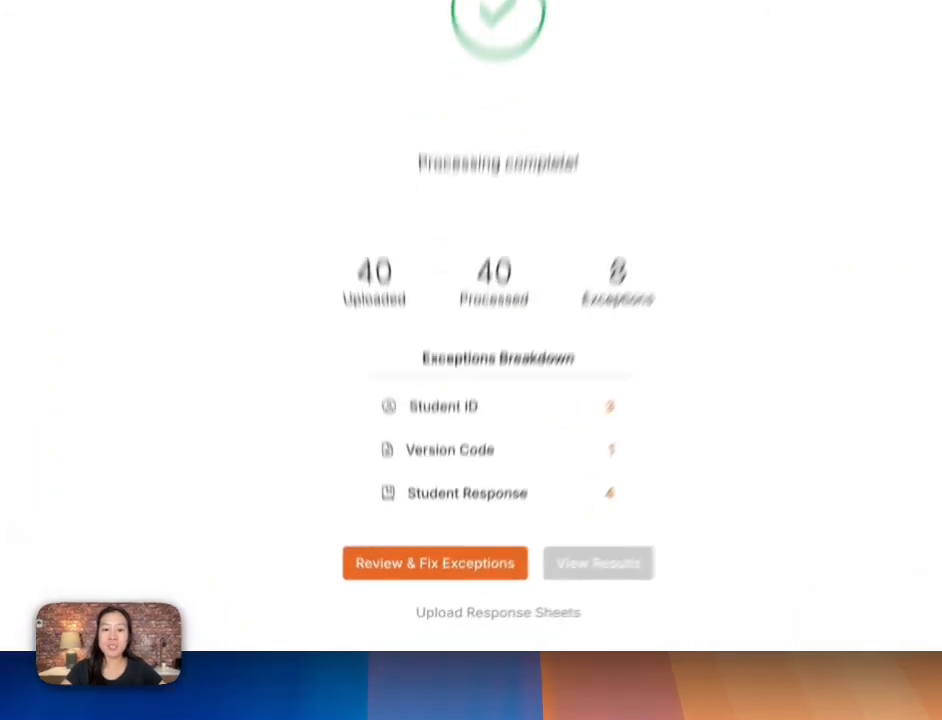
{"action": "left_click", "coordinate": [432, 596]}
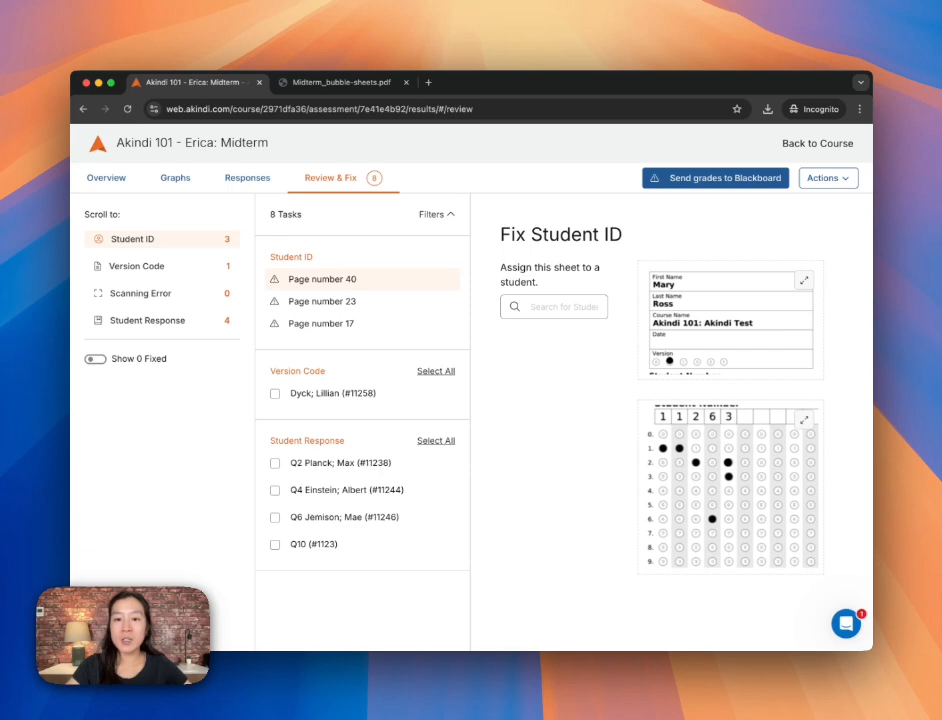
Assign the sheets on page numbers 40 and 23 to their matching students, searching by first name and by student ID.
{"action": "left_click", "coordinate": [554, 307]}
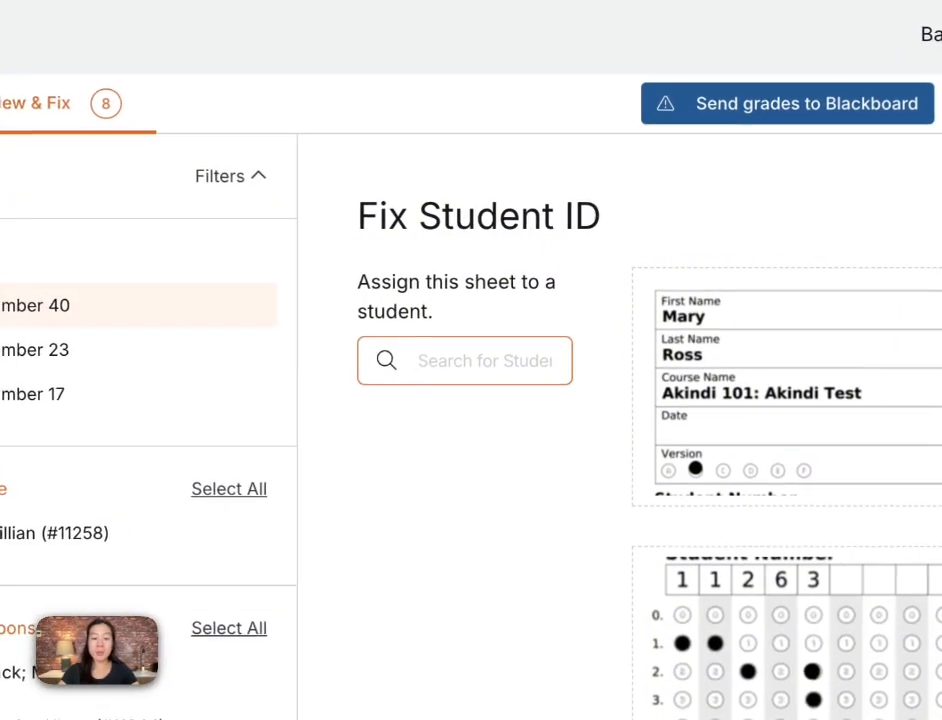
{"action": "type", "text": "Mary"}
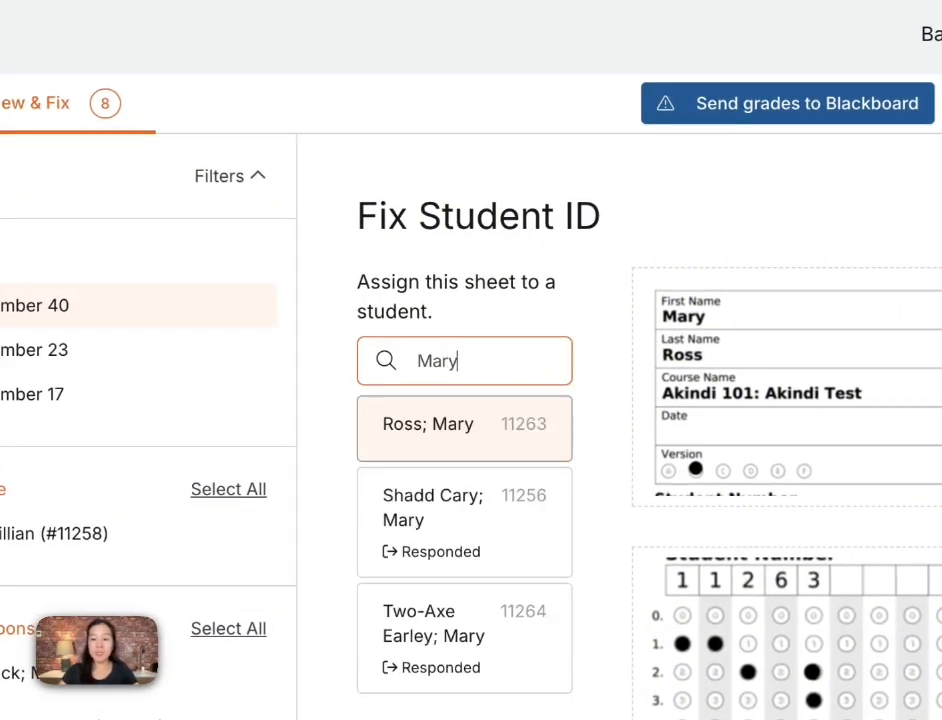
{"action": "key", "text": "Return"}
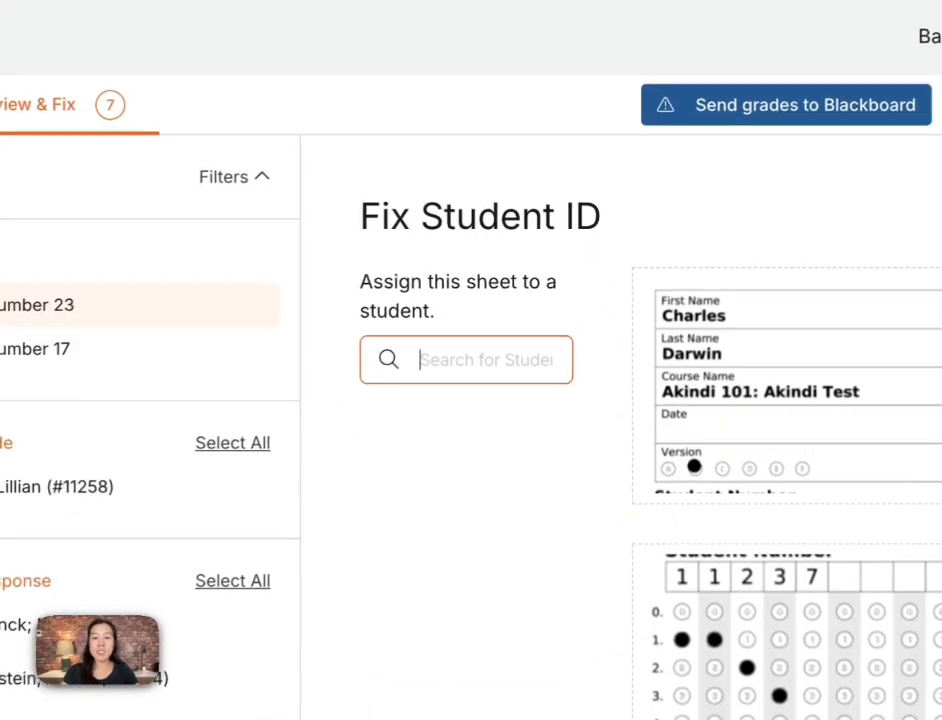
{"action": "type", "text": "11237"}
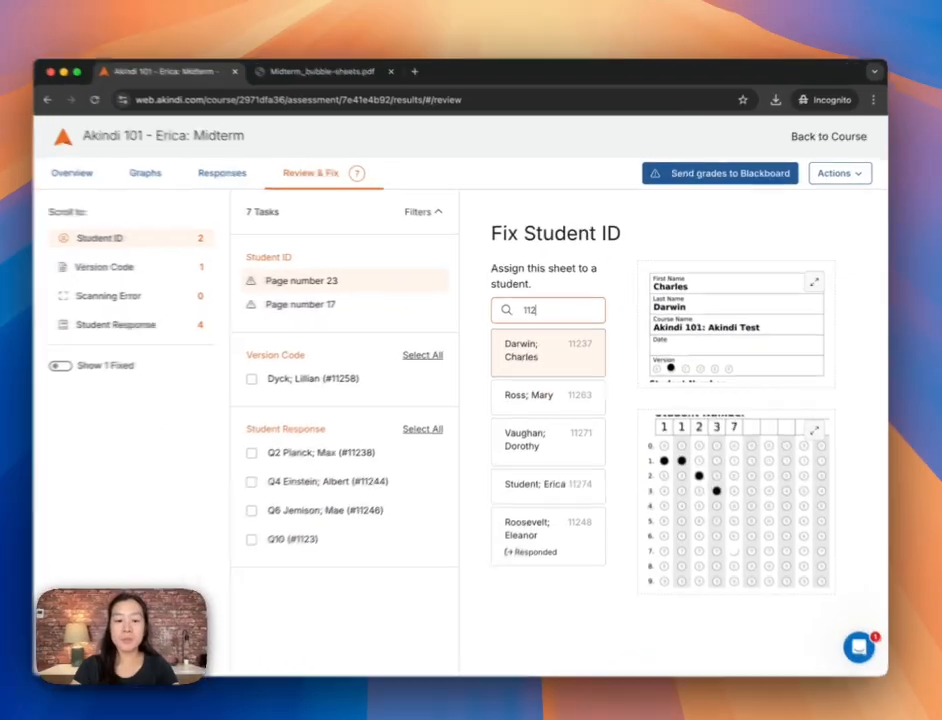
{"action": "key", "text": "Return"}
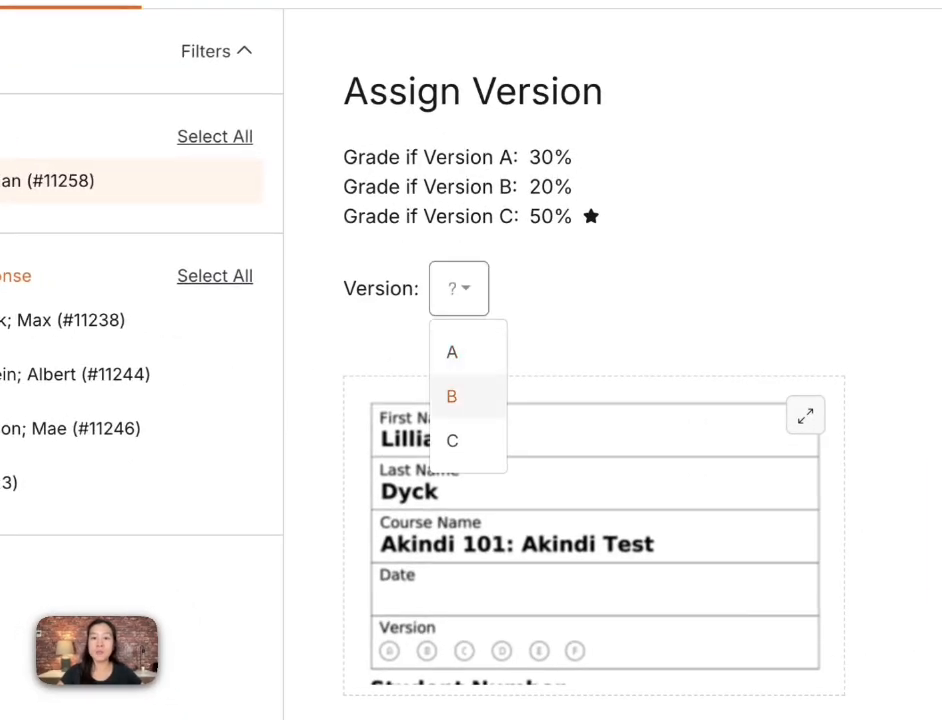
Assign Version C to the sheet with no version bubbled and confirm the scanned responses to Questions 2 and 4.
{"action": "left_click", "coordinate": [452, 440]}
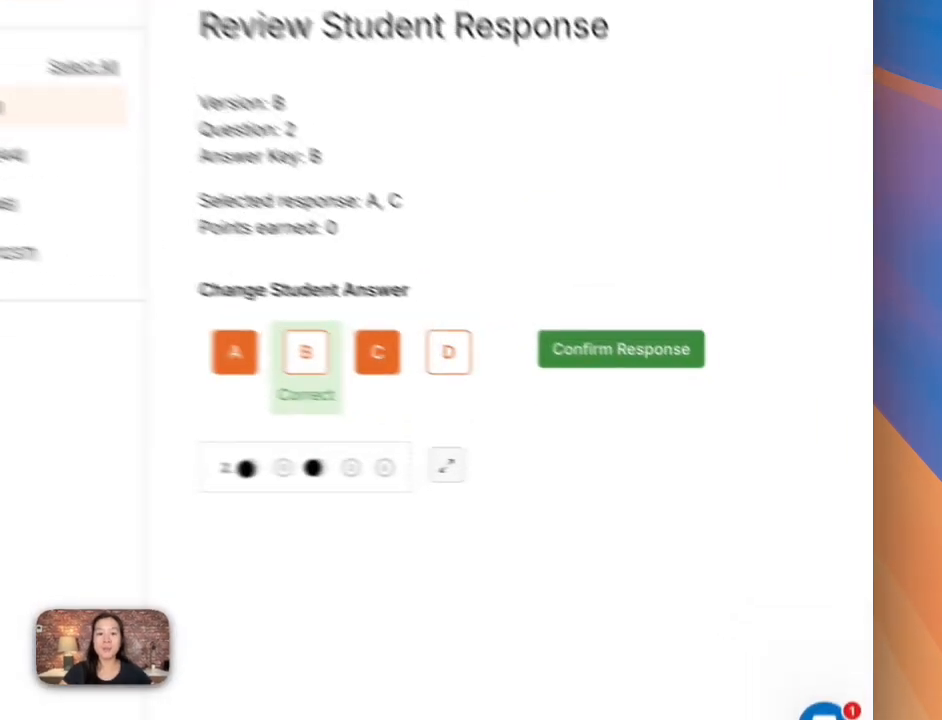
{"action": "left_click", "coordinate": [734, 413]}
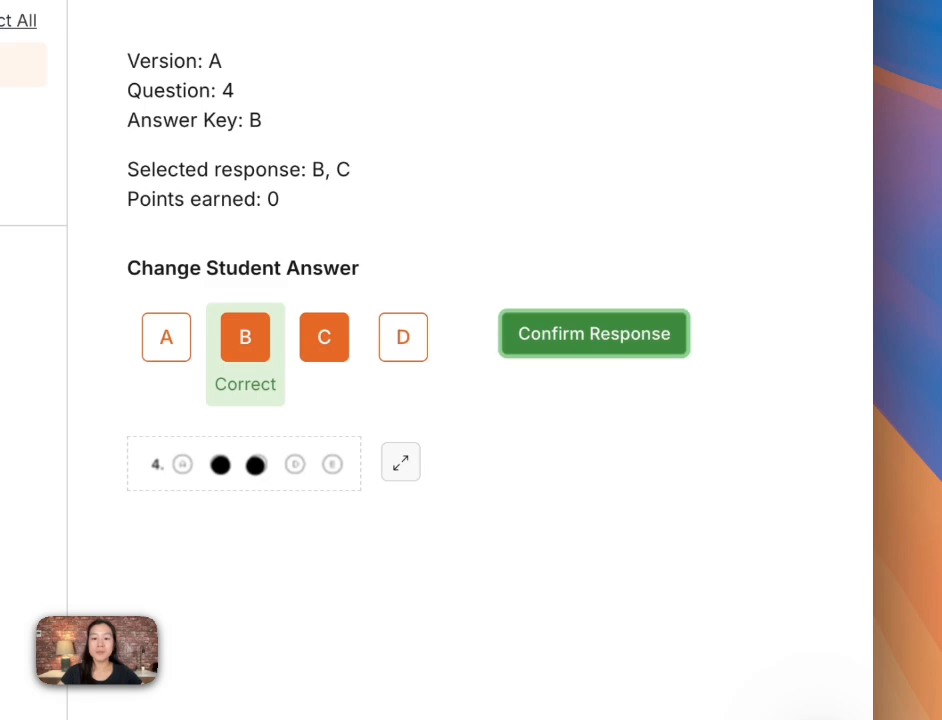
{"action": "key", "text": "Return"}
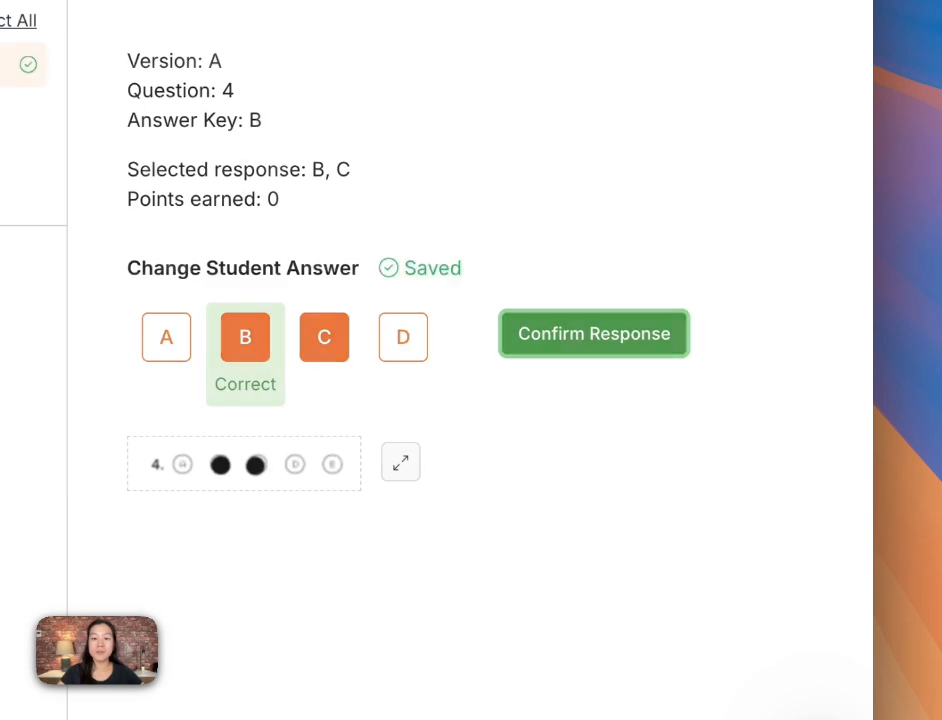
{"action": "key", "text": "Return"}
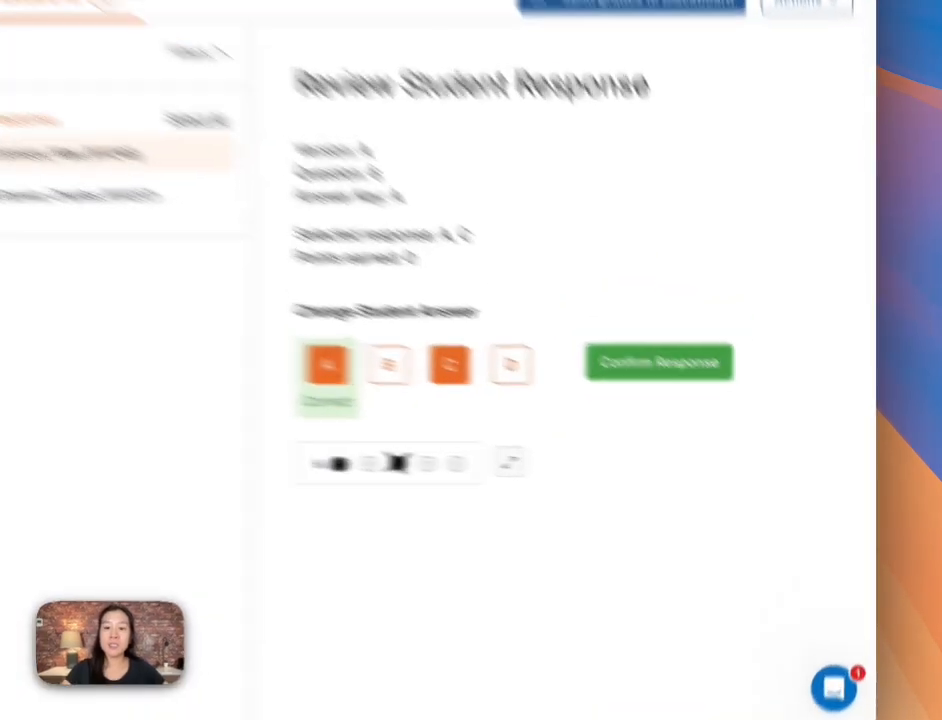
Remove the crossed-out C from the Question 6 response, mark A for the faint Question 10 response, and confirm both.
{"action": "left_click", "coordinate": [598, 415]}
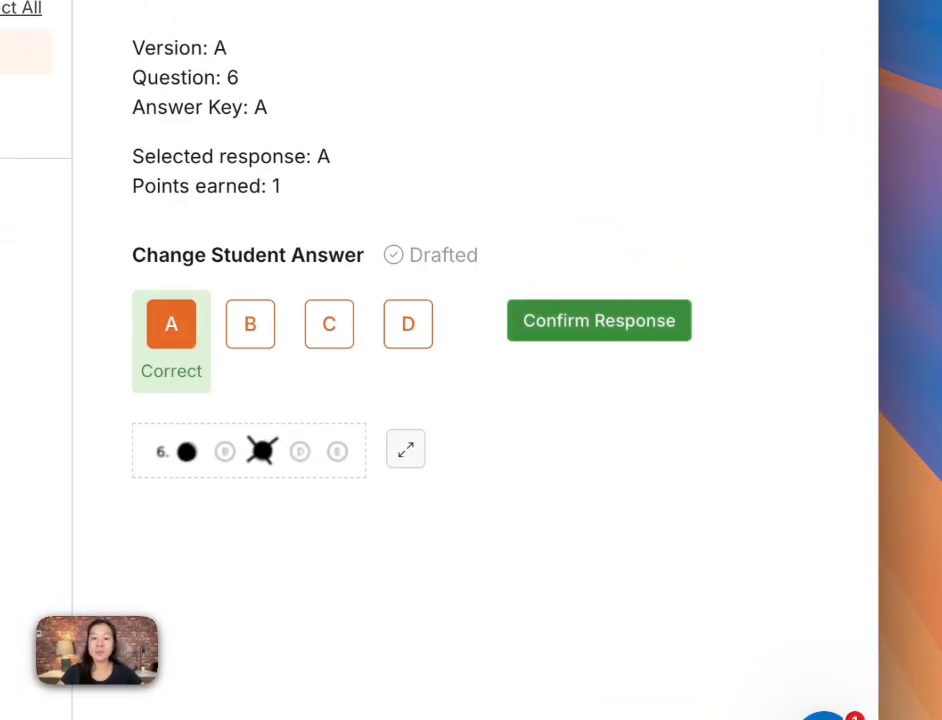
{"action": "left_click", "coordinate": [599, 321]}
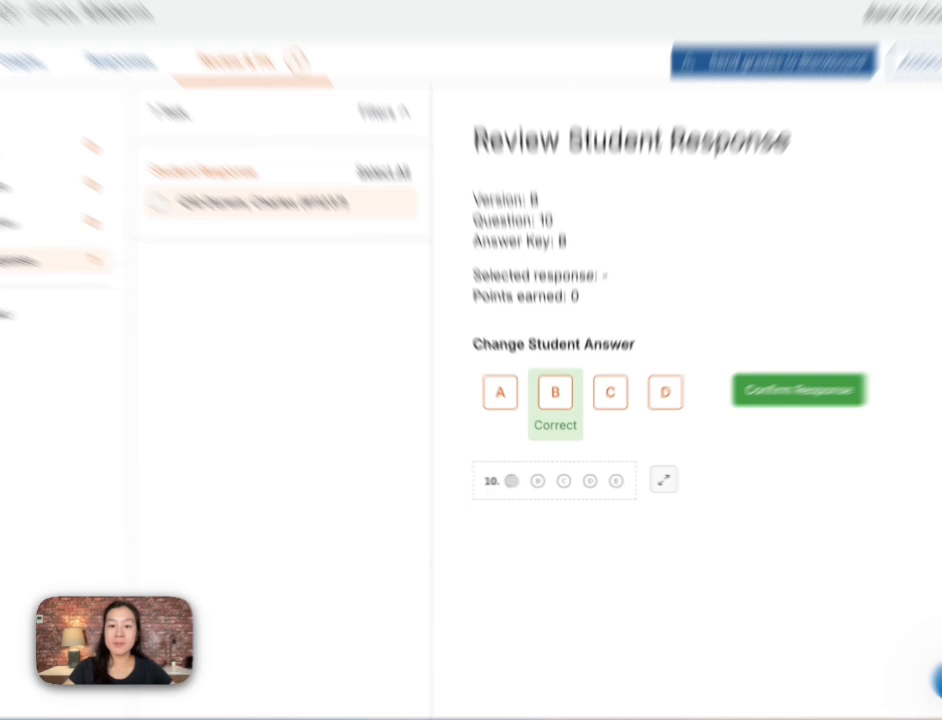
{"action": "left_click", "coordinate": [519, 415]}
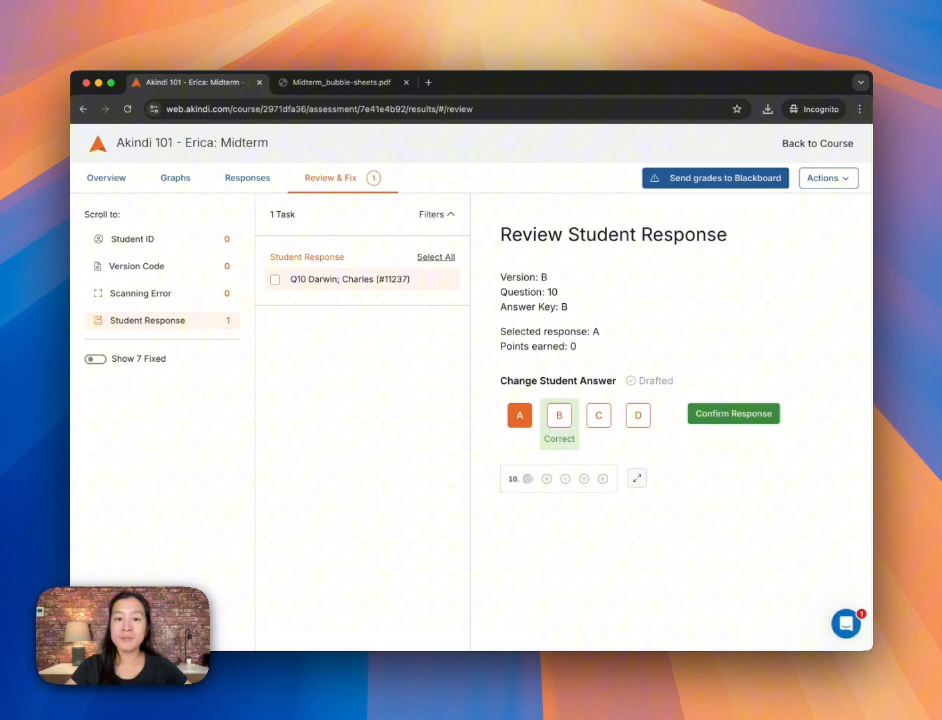
{"action": "left_click", "coordinate": [875, 353]}
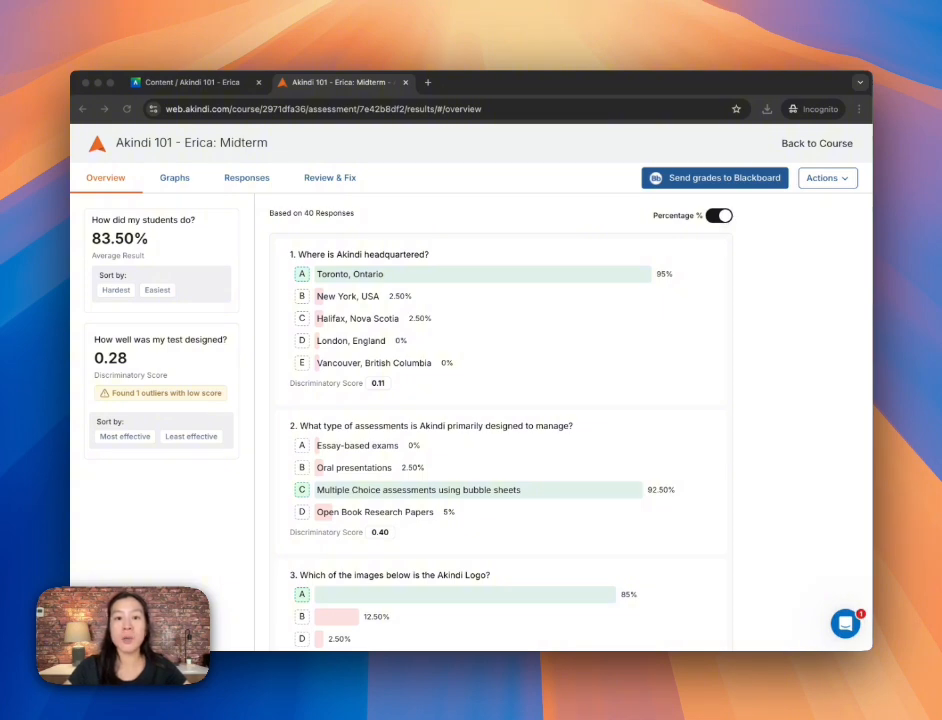
Compare the Midterm questions in the results overview sorted by hardest, easiest, most effective and least effective.
{"action": "left_click", "coordinate": [116, 290]}
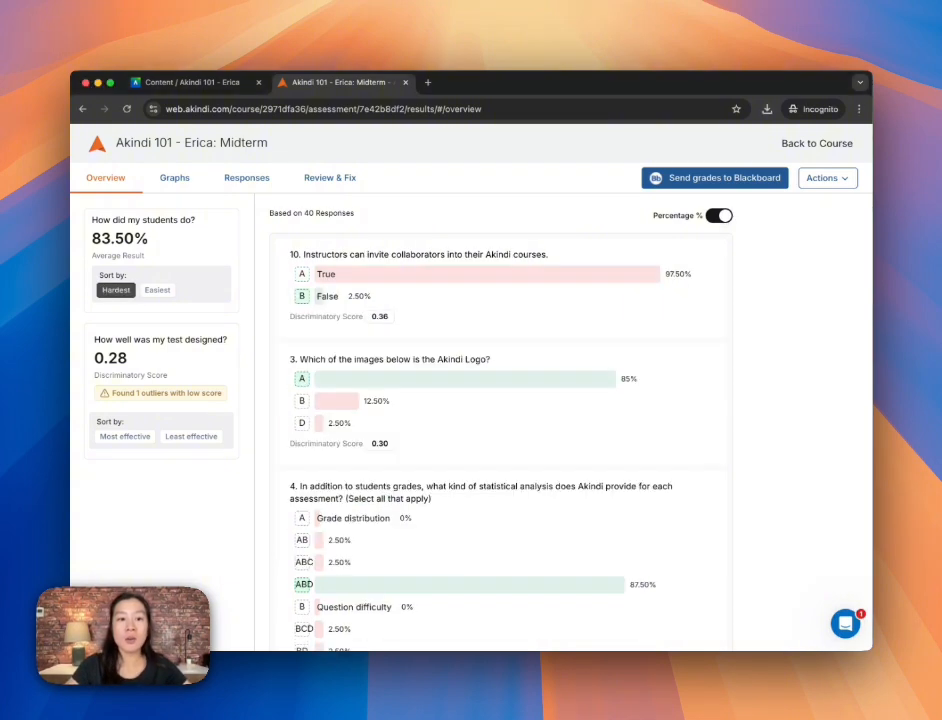
{"action": "left_click", "coordinate": [157, 290]}
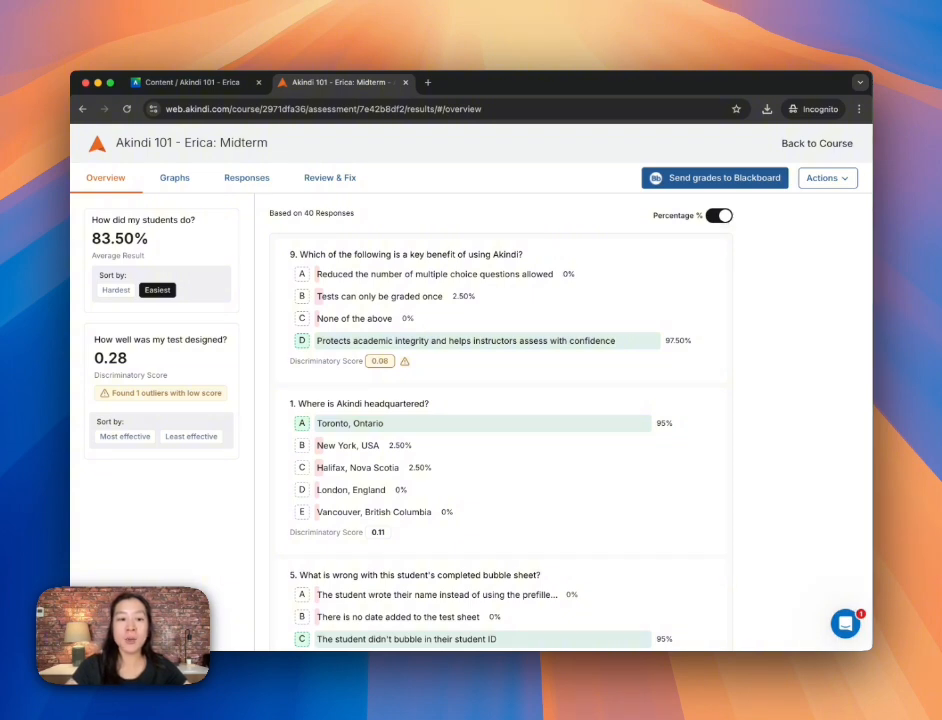
{"action": "left_click", "coordinate": [125, 437]}
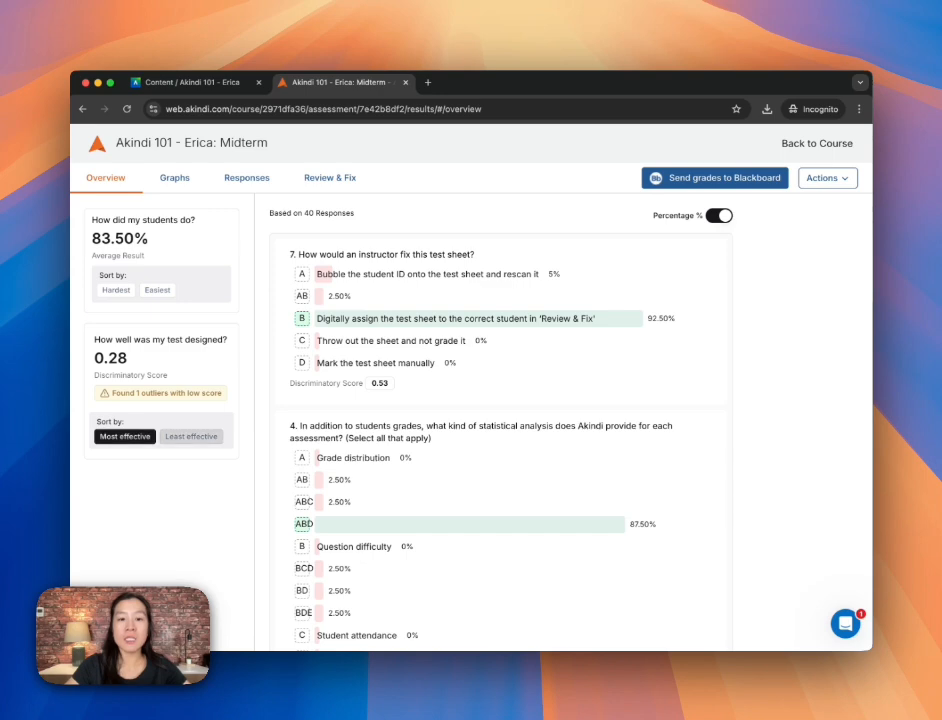
{"action": "left_click", "coordinate": [191, 437]}
{"action": "left_click", "coordinate": [191, 437]}
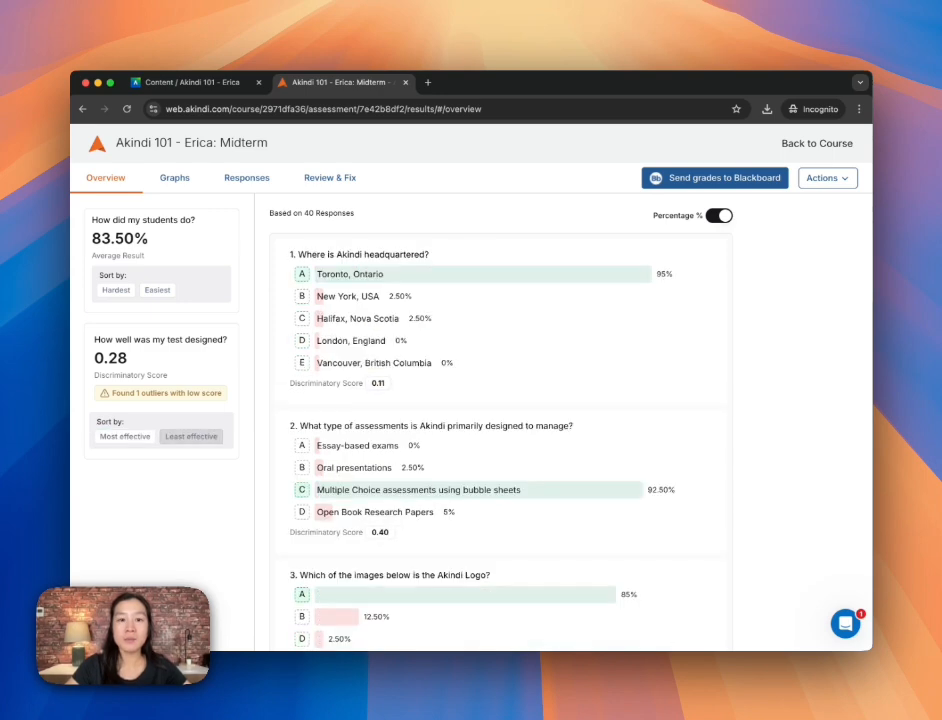
Change Question 10's correct answer from B to A, then save the marking and regrade the Midterm.
{"action": "scroll", "coordinate": [500, 420], "scroll_direction": "down", "scroll_amount": 10}
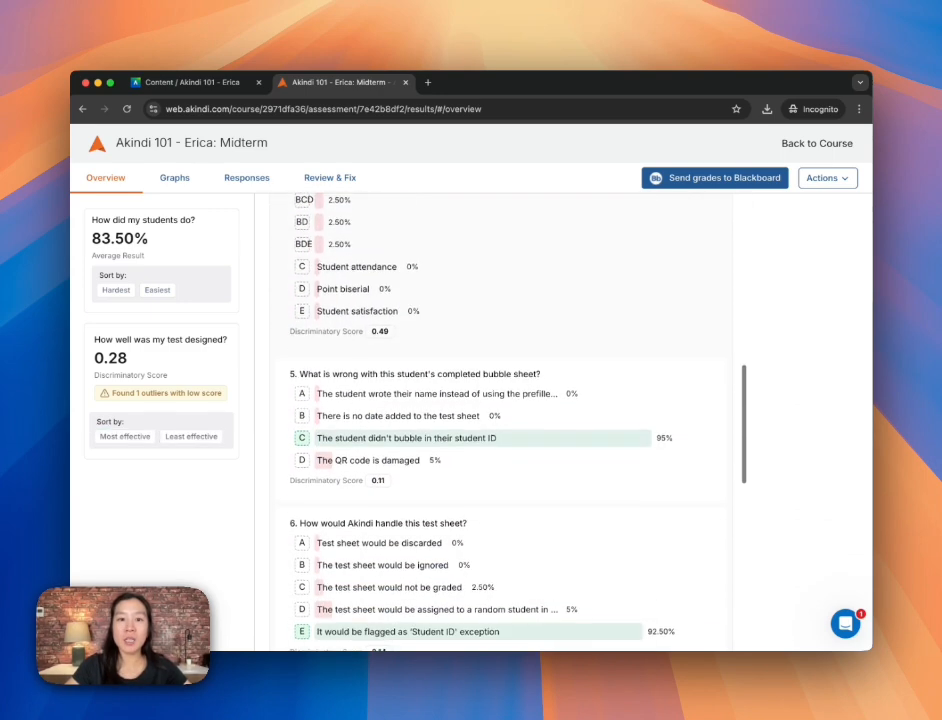
{"action": "scroll", "coordinate": [500, 420], "scroll_direction": "down", "scroll_amount": 5}
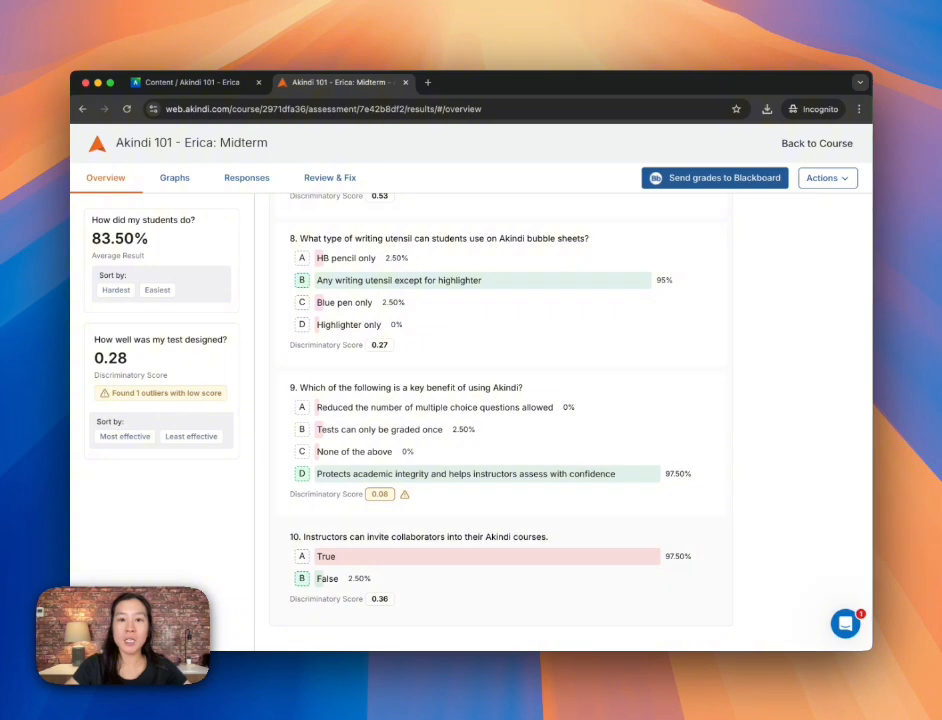
{"action": "left_click", "coordinate": [500, 570]}
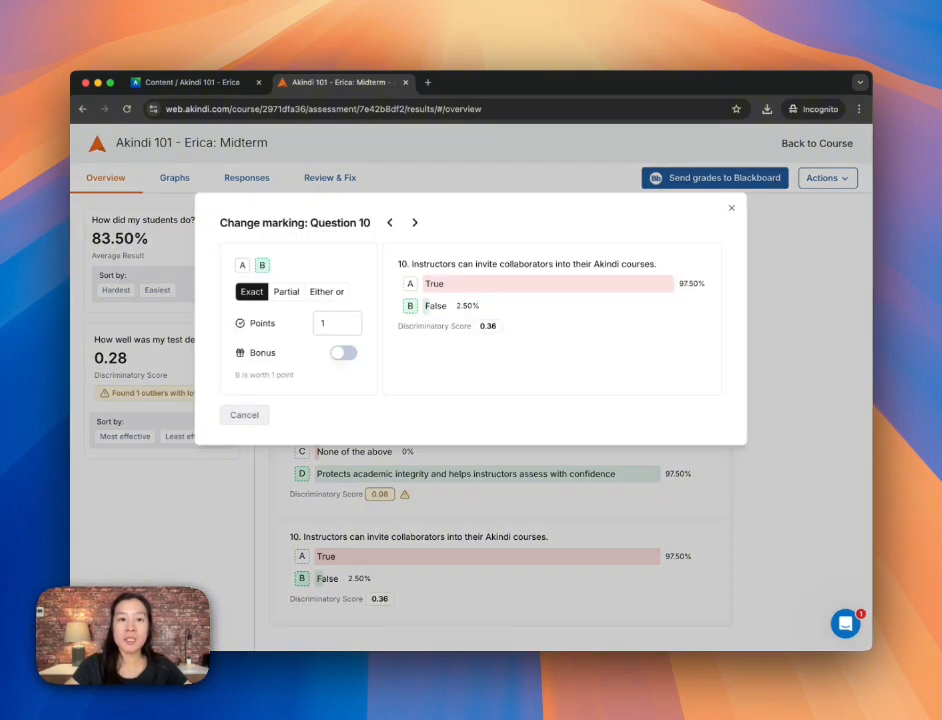
{"action": "left_click", "coordinate": [262, 265]}
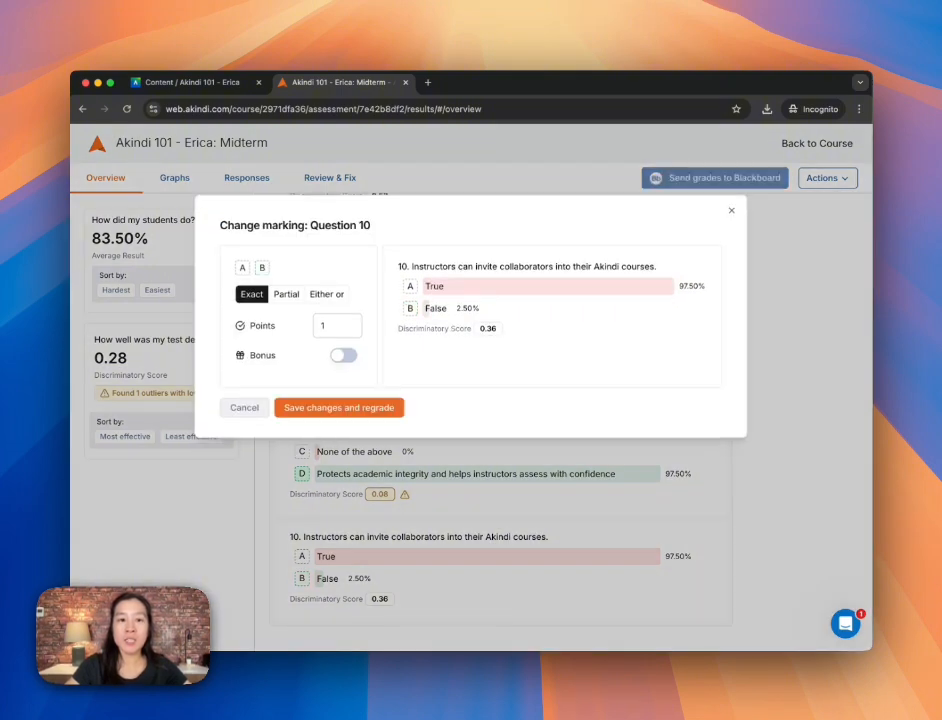
{"action": "left_click", "coordinate": [242, 265]}
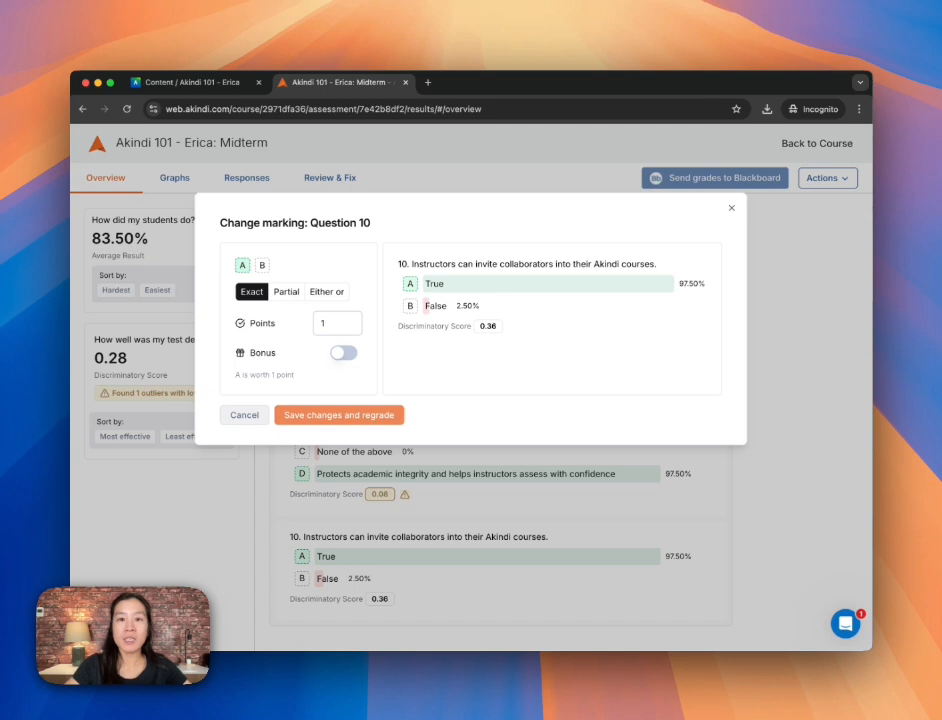
{"action": "left_click", "coordinate": [339, 415]}
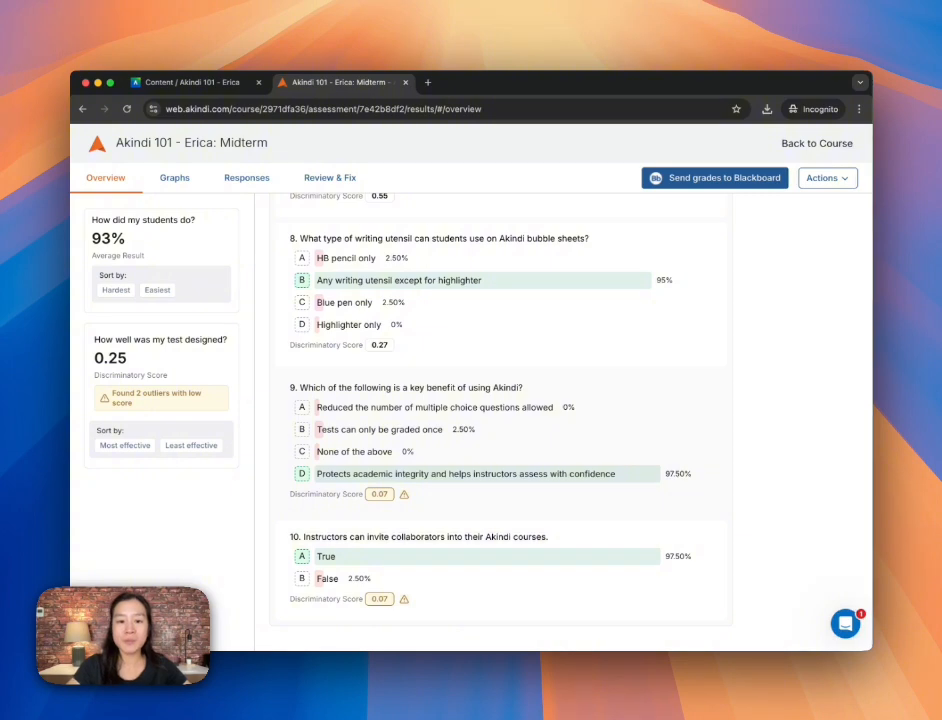
View the Student Marks and Grade Distribution graphs, and open the table of student responses.
{"action": "left_click", "coordinate": [174, 177]}
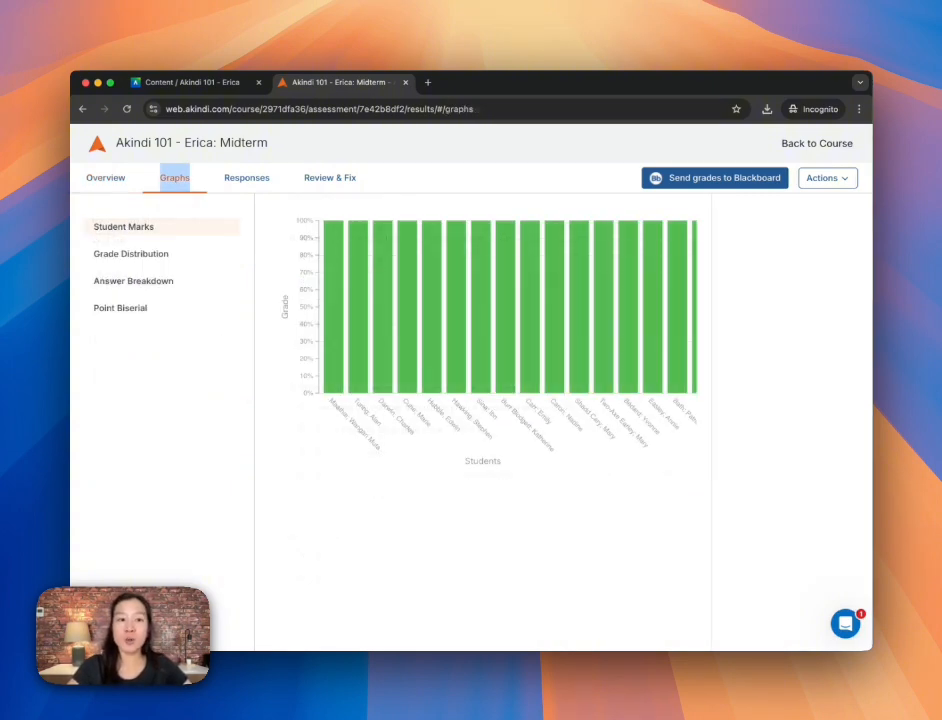
{"action": "left_click", "coordinate": [131, 254]}
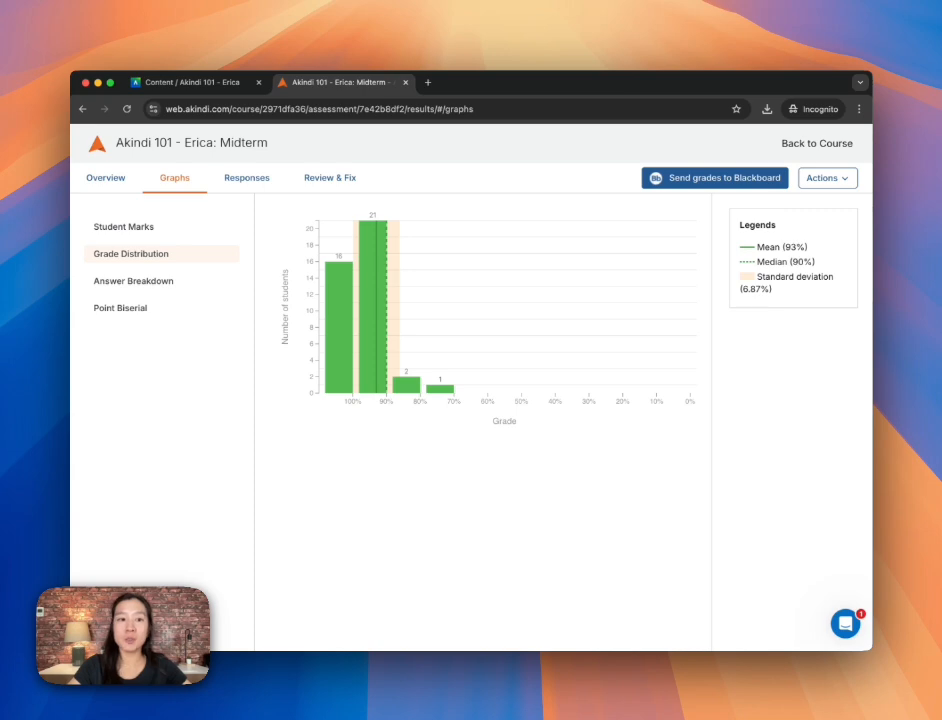
{"action": "left_click", "coordinate": [247, 178]}
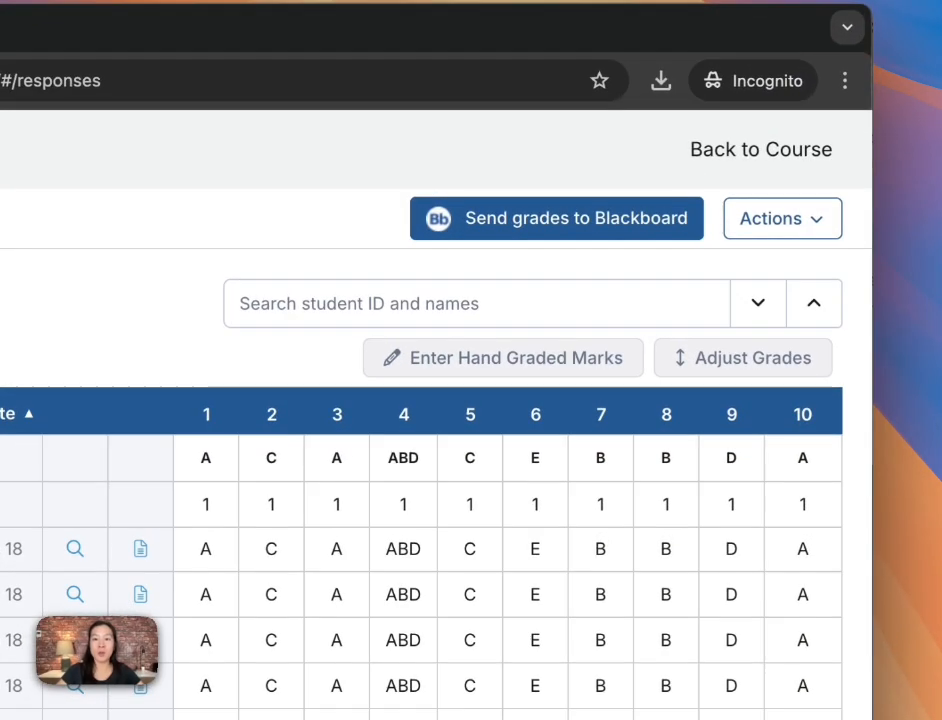
Start entering hand-graded marks for the Midterm and set the highest possible mark to 20.
{"action": "left_click", "coordinate": [688, 248]}
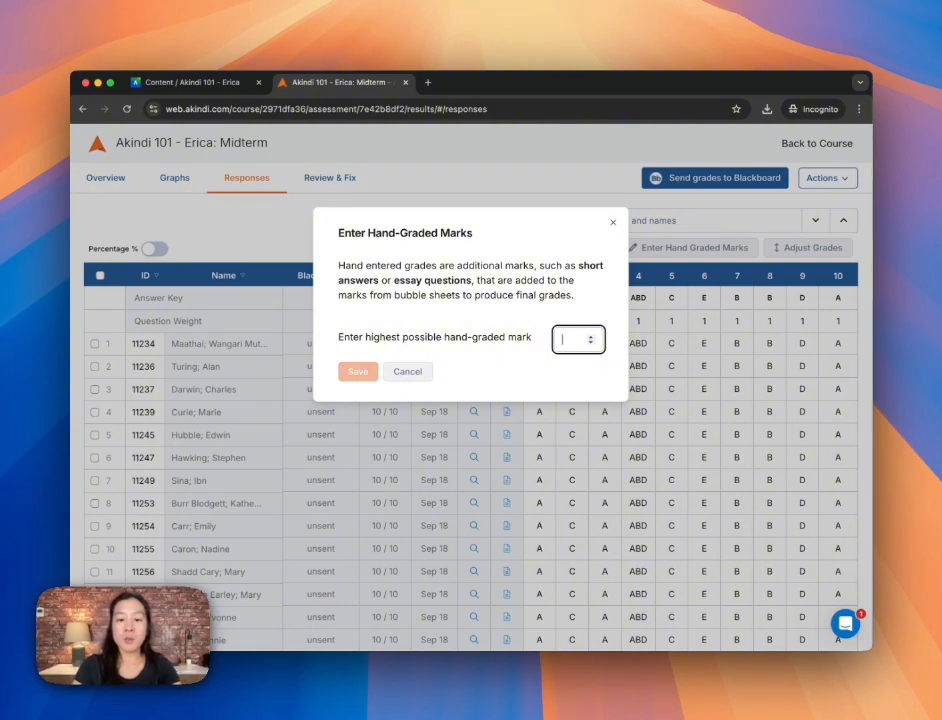
{"action": "type", "text": "20"}
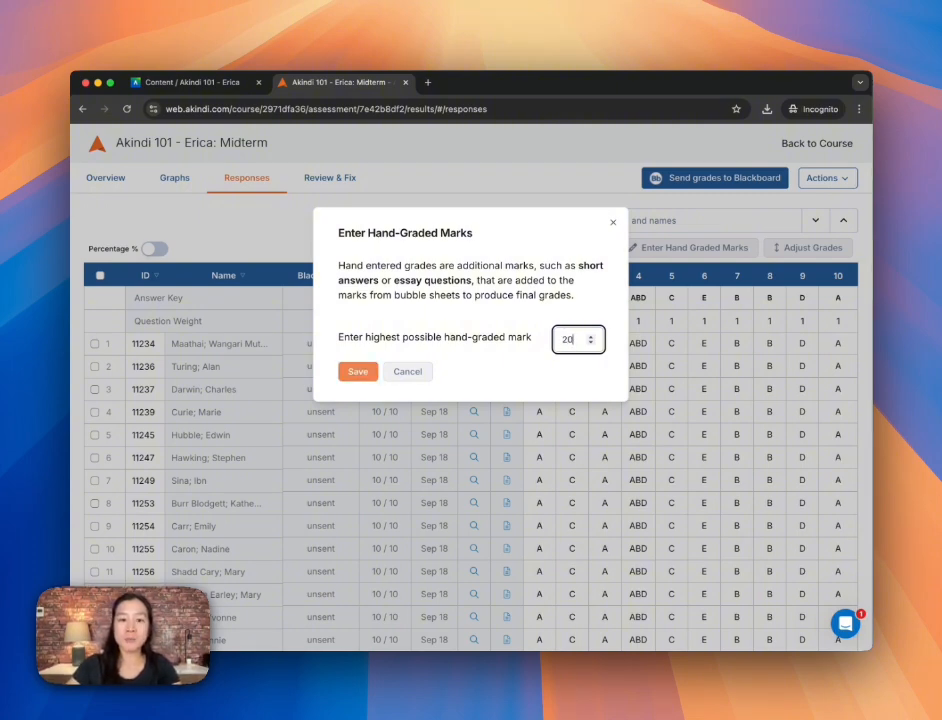
{"action": "key", "text": "Return"}
Enter hand-graded marks of 14, 15 and 16 for the first three named students in the alphabetical list.
{"action": "scroll", "coordinate": [570, 300], "scroll_direction": "down", "scroll_amount": 3}
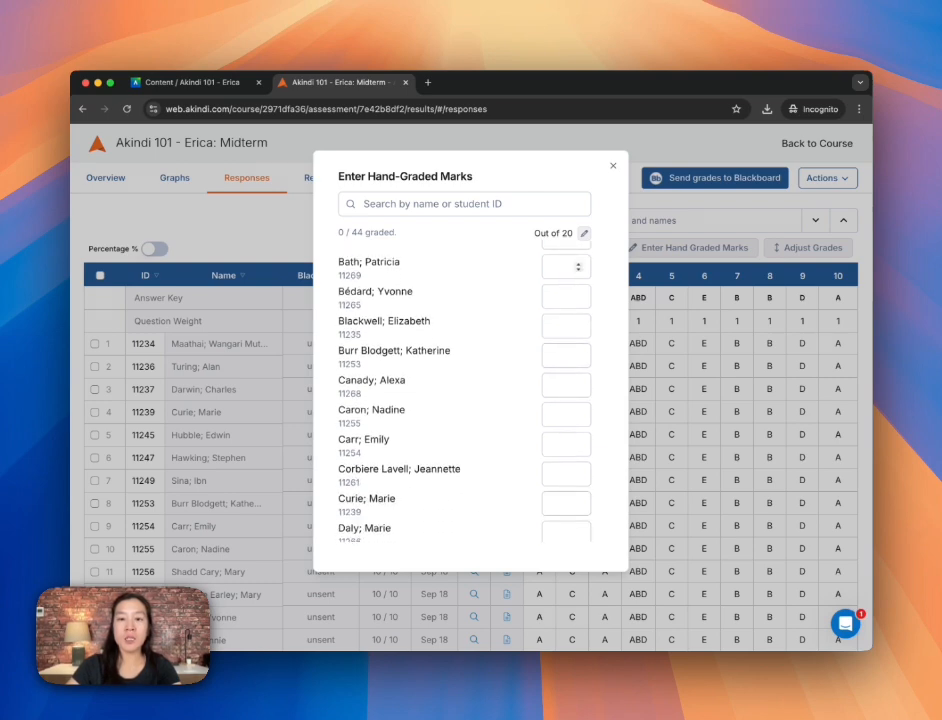
{"action": "left_click", "coordinate": [562, 267]}
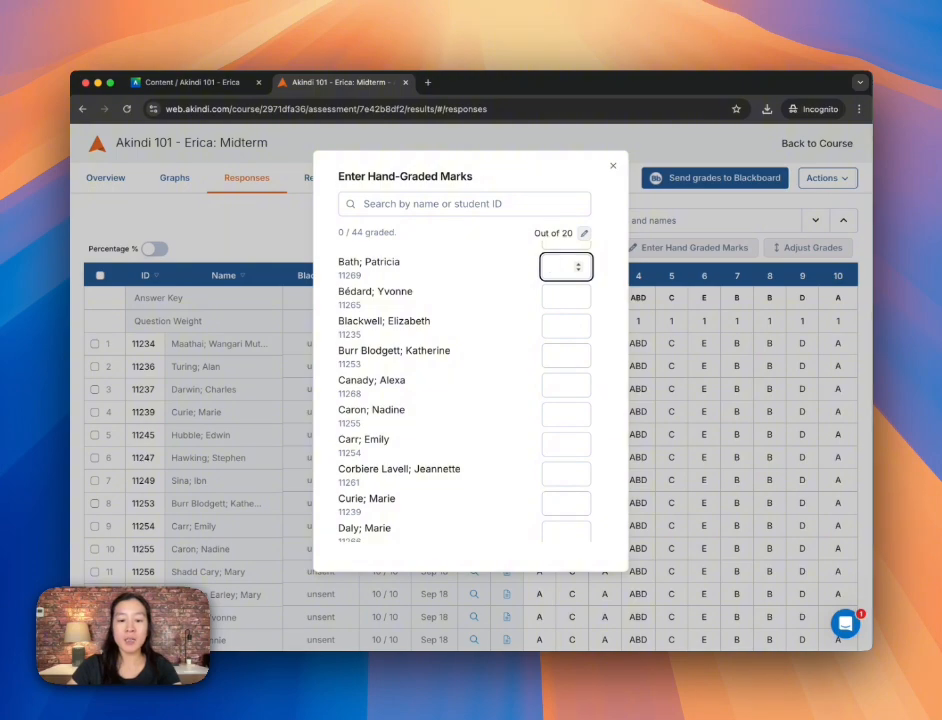
{"action": "type", "text": "14"}
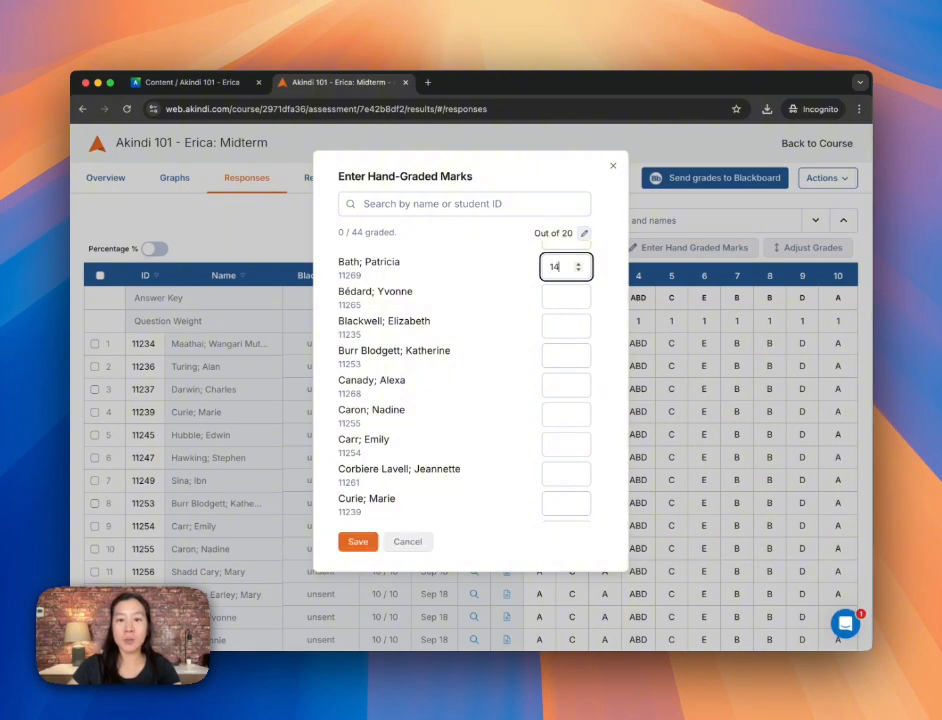
{"action": "key", "text": "Tab"}
{"action": "type", "text": "15"}
{"action": "key", "text": "Tab"}
{"action": "type", "text": "16"}
{"action": "key", "text": "Tab"}
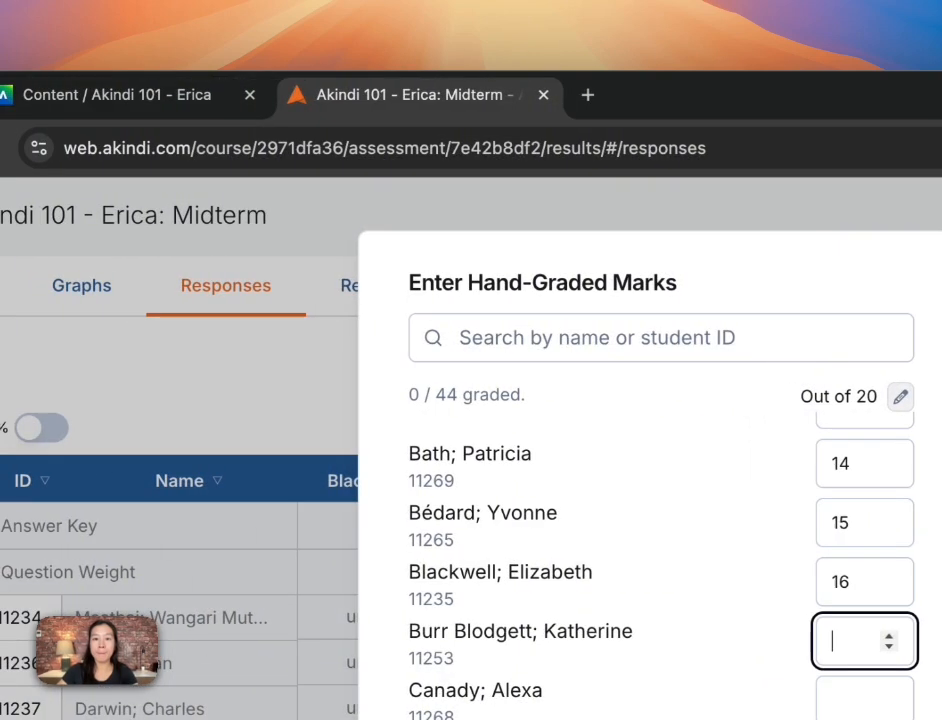
Search the hand-grading list by a student's first name and give the first match a mark of 15.
{"action": "left_click", "coordinate": [340, 338]}
{"action": "type", "text": "Marie"}
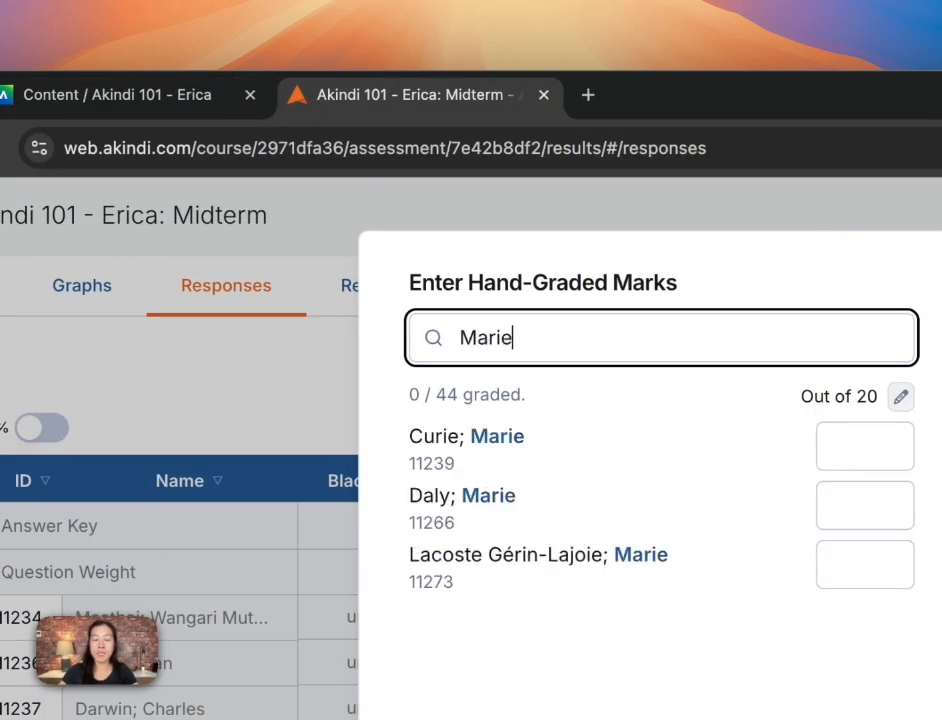
{"action": "key", "text": "Tab"}
{"action": "type", "text": "15"}
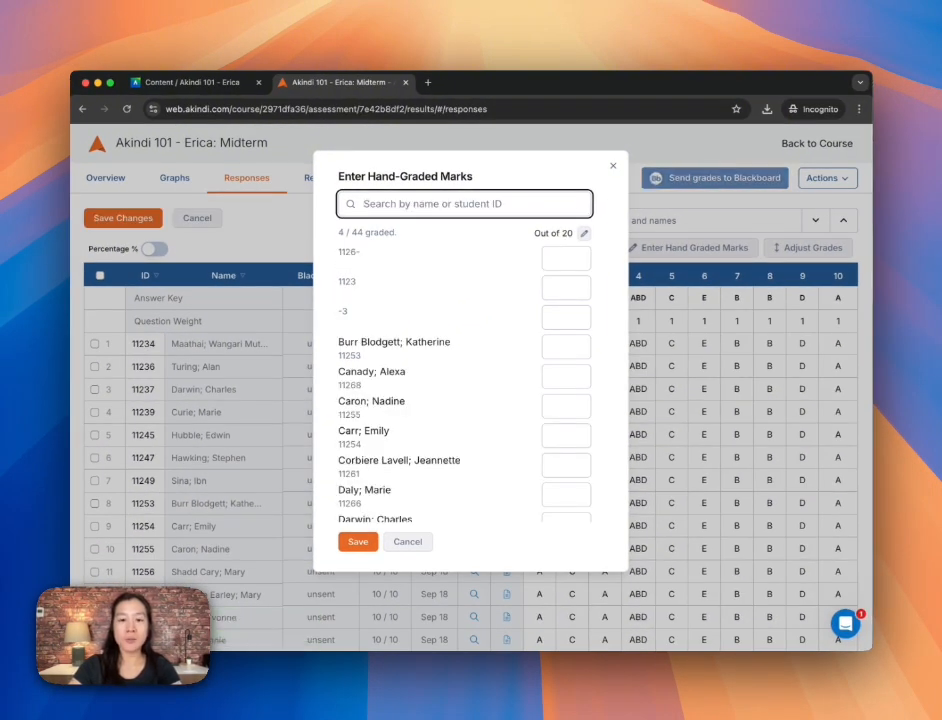
Search for the same first name again, give the first unmarked match a hand-graded mark of 12, and save the marks.
{"action": "type", "text": "Marie"}
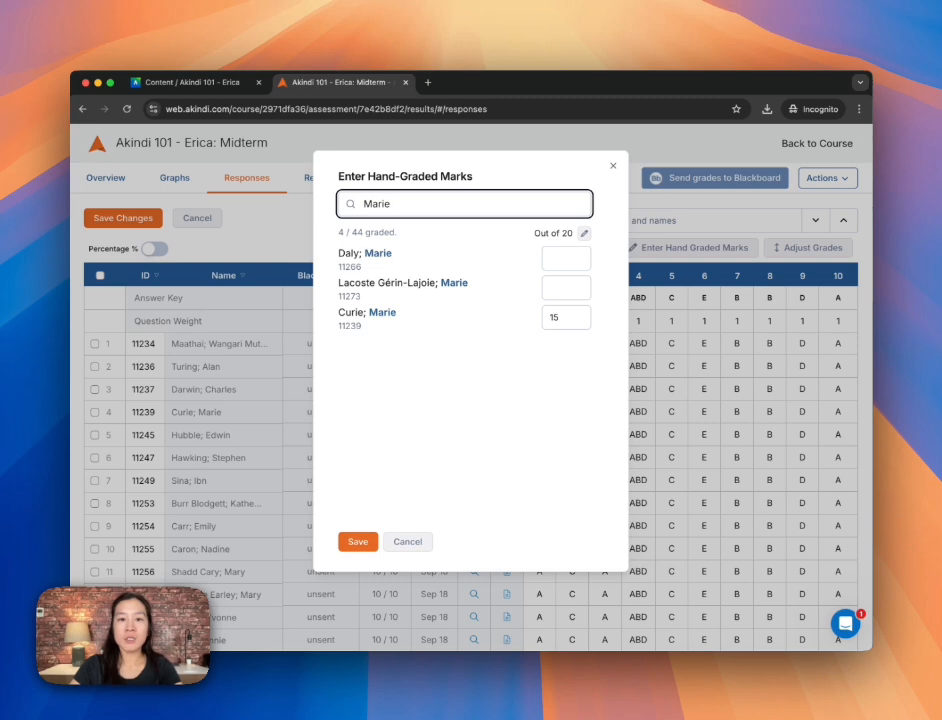
{"action": "left_click", "coordinate": [564, 258]}
{"action": "type", "text": "12"}
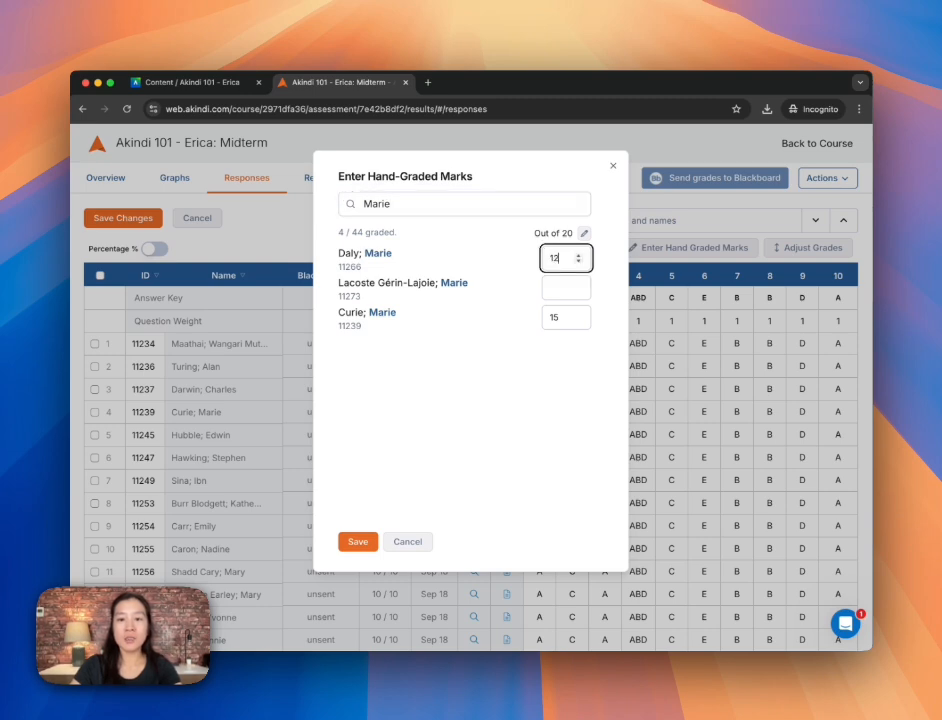
{"action": "key", "text": "Return"}
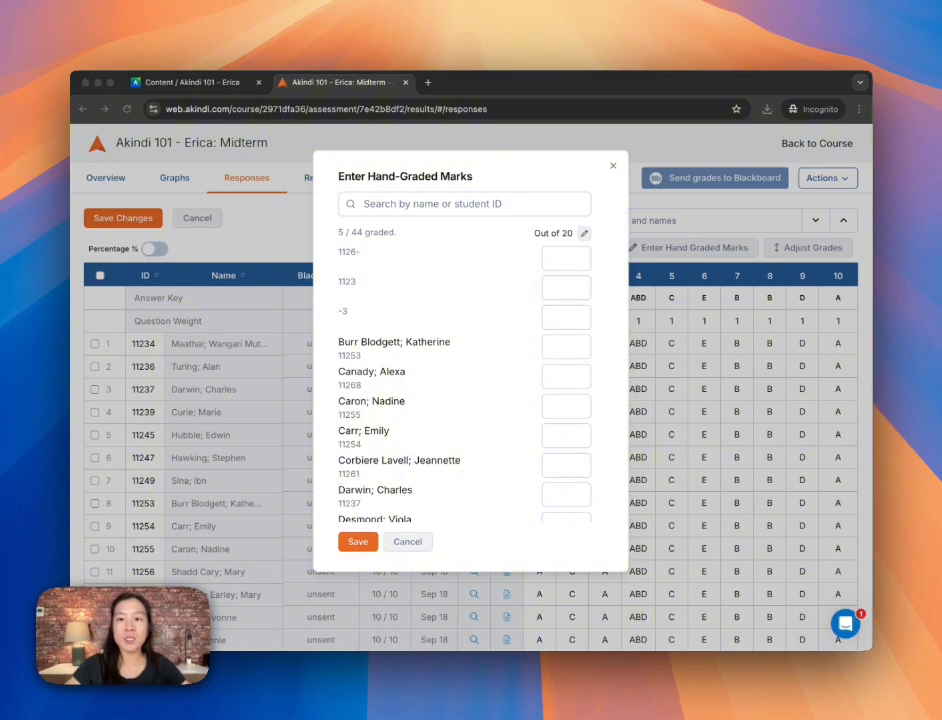
{"action": "left_click", "coordinate": [358, 542]}
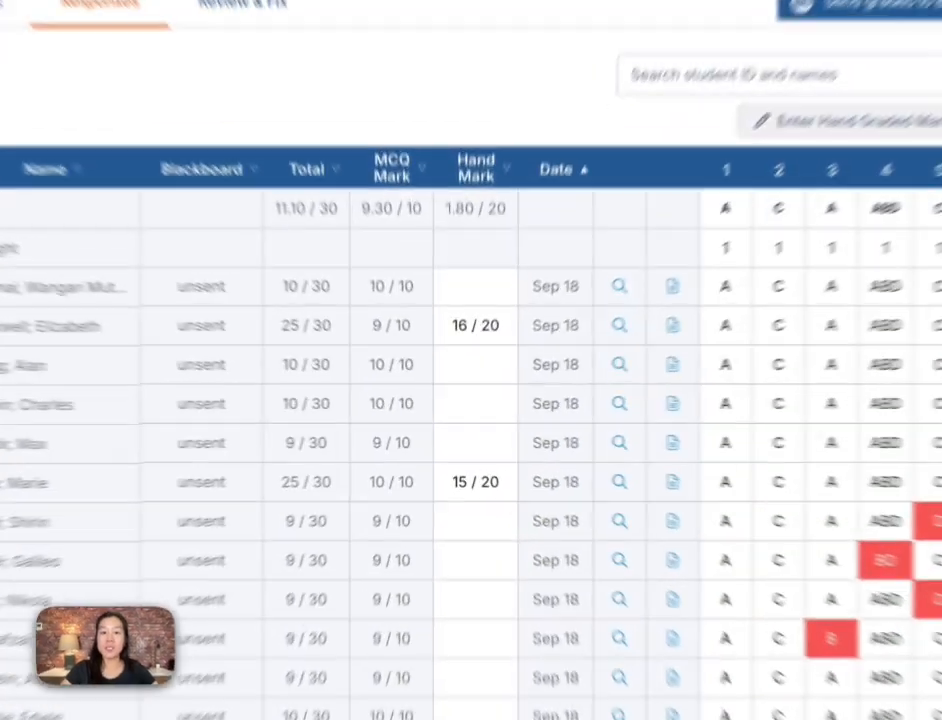
Enter hand marks of 13 and 15 for the students in rows 3 and 4 of the responses table and save the changes.
{"action": "left_click", "coordinate": [466, 390]}
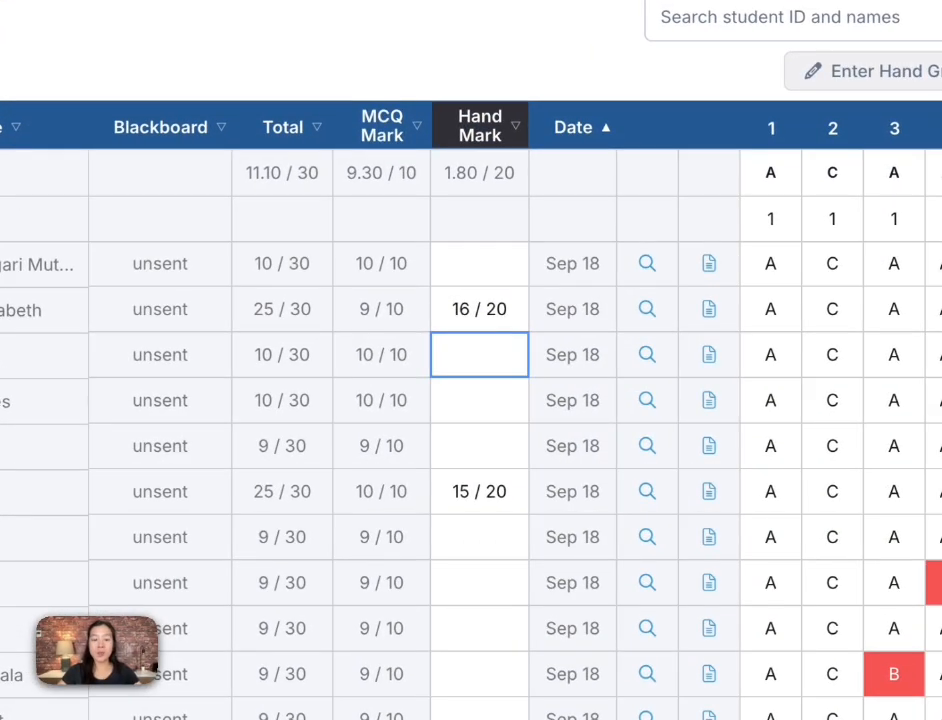
{"action": "type", "text": "13"}
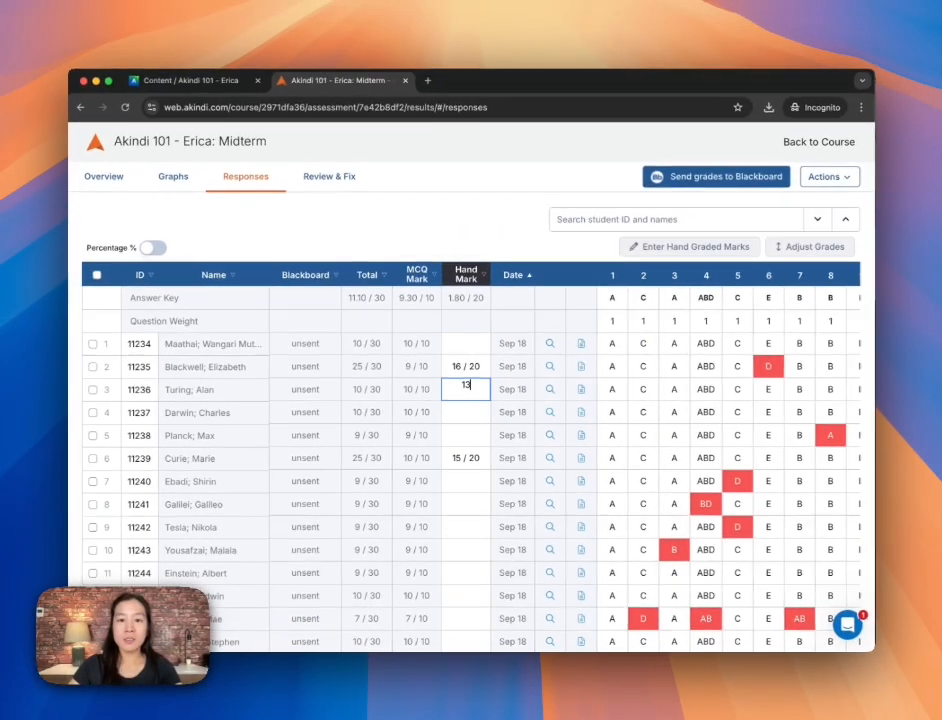
{"action": "key", "text": "Return"}
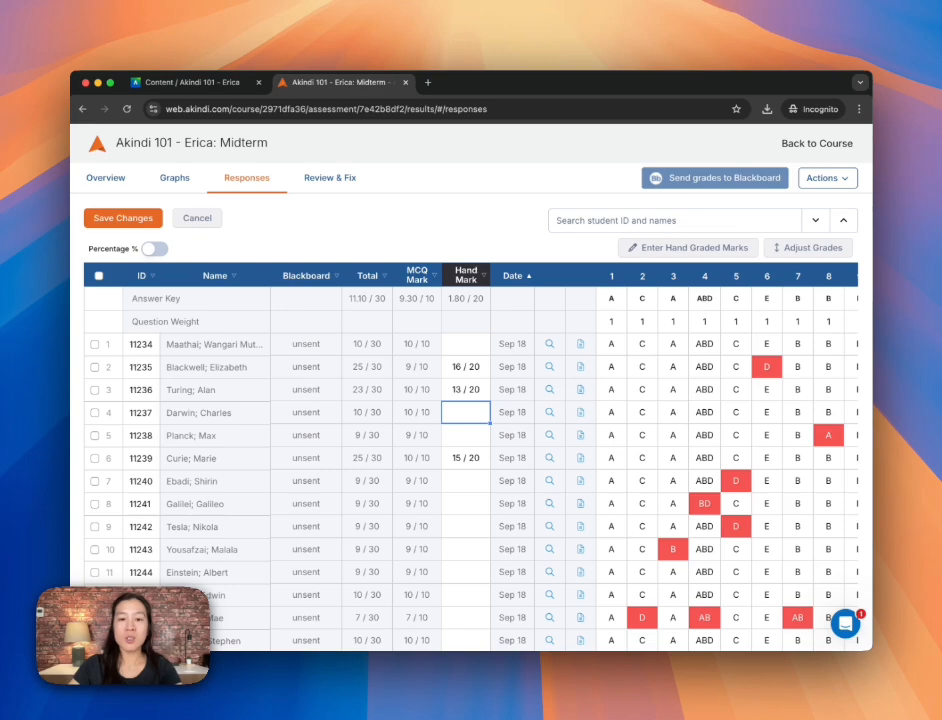
{"action": "type", "text": "15"}
{"action": "key", "text": "Return"}
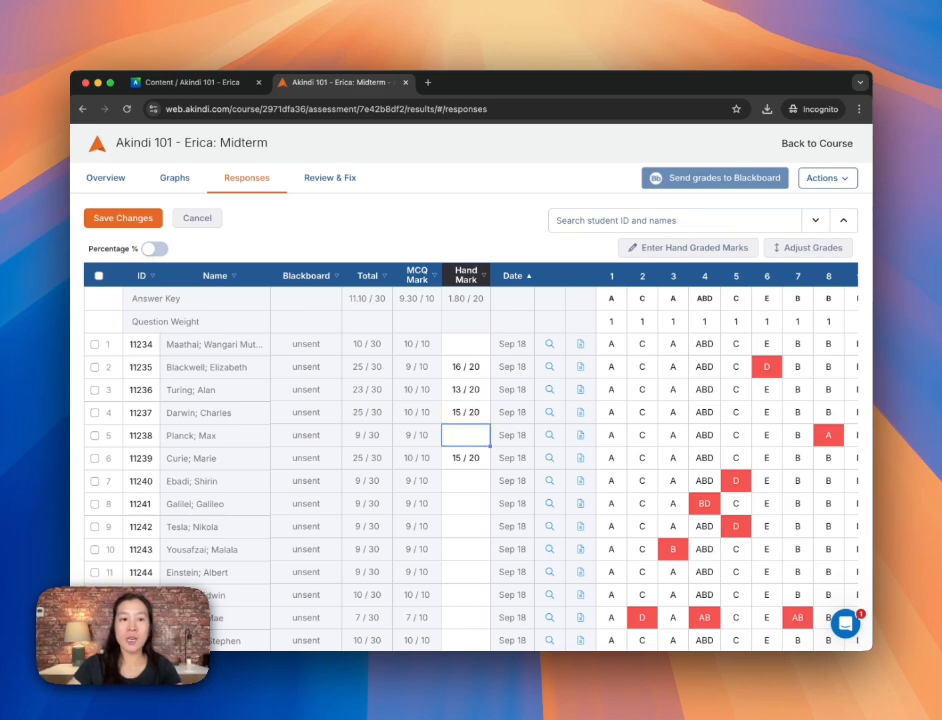
{"action": "left_click", "coordinate": [123, 218]}
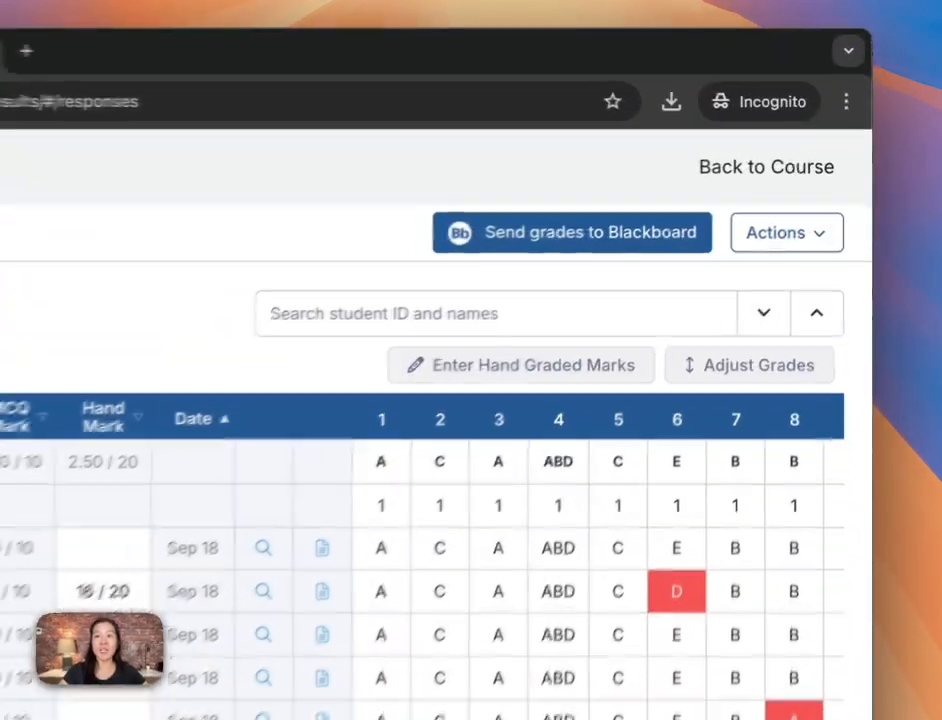
Look over the available assessment actions, and open the messages in the support chat.
{"action": "left_click", "coordinate": [828, 177]}
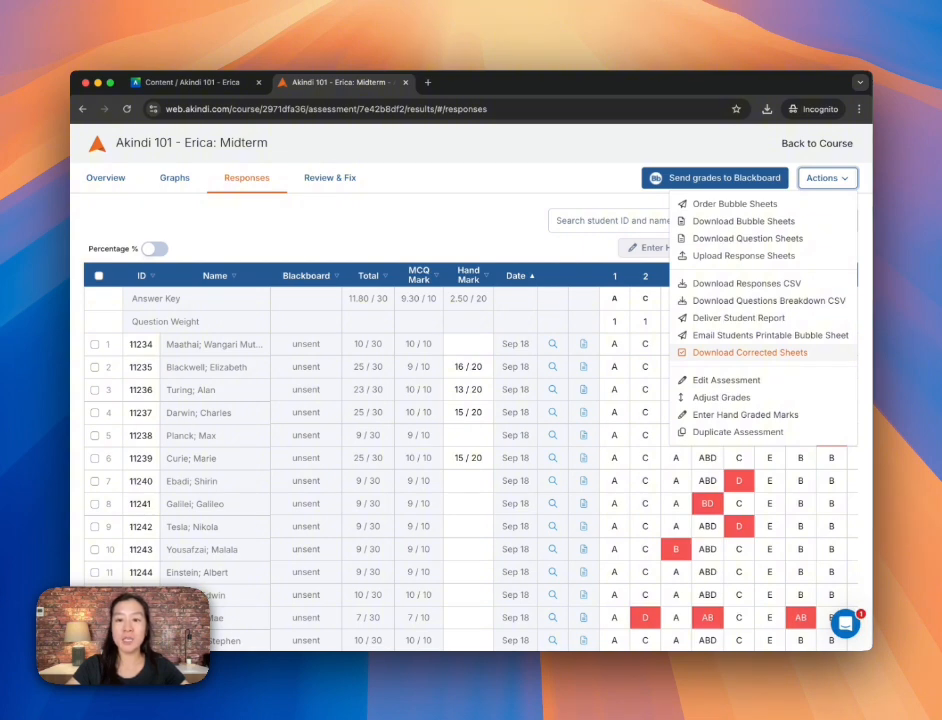
{"action": "key", "text": "Escape"}
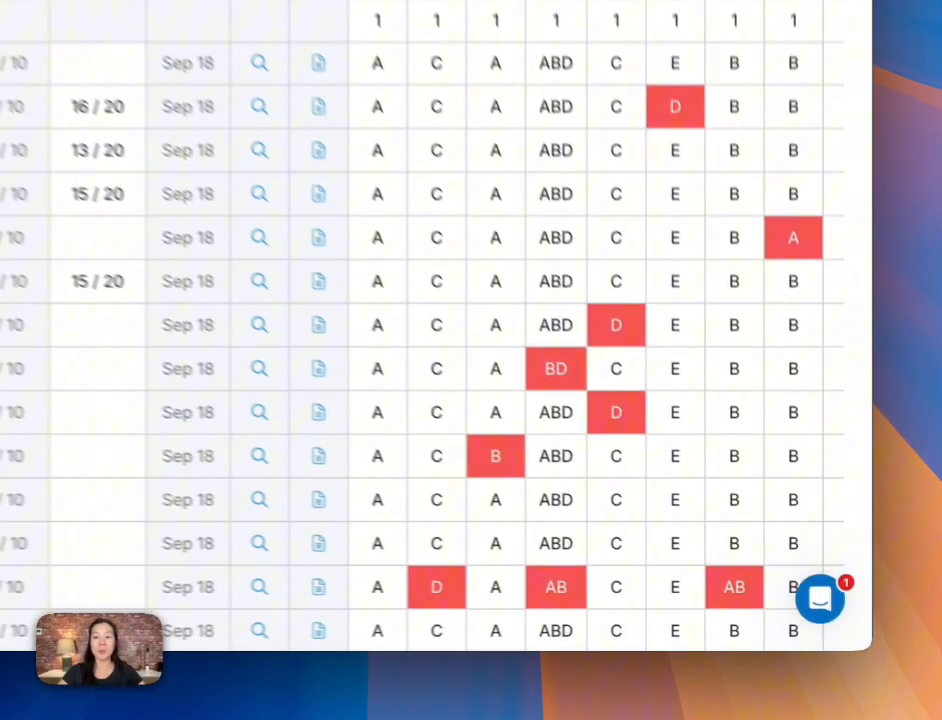
{"action": "left_click", "coordinate": [845, 622]}
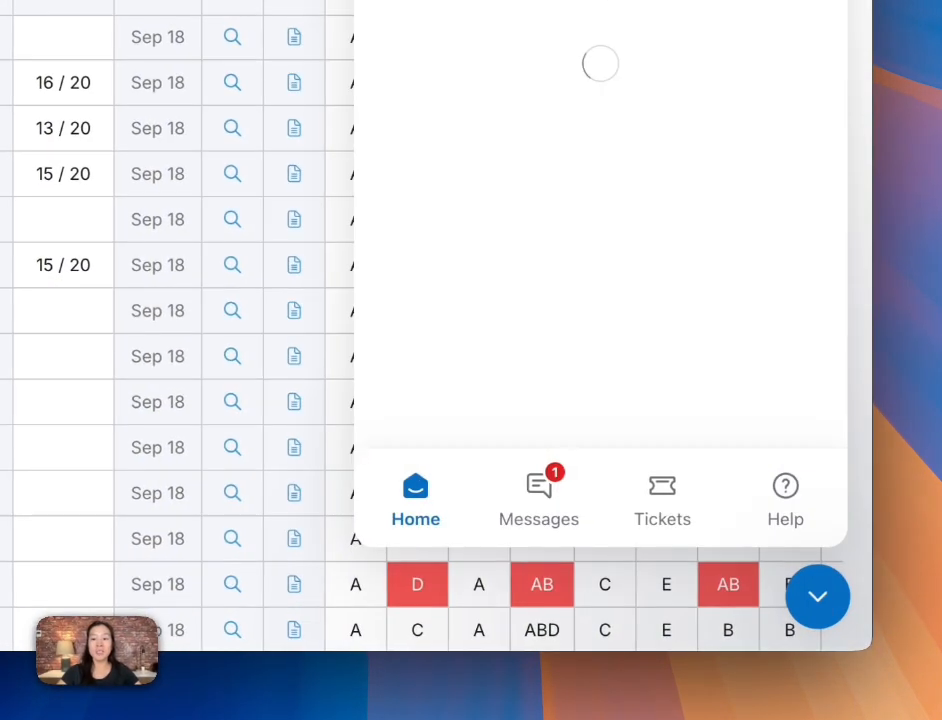
{"action": "left_click", "coordinate": [539, 500]}
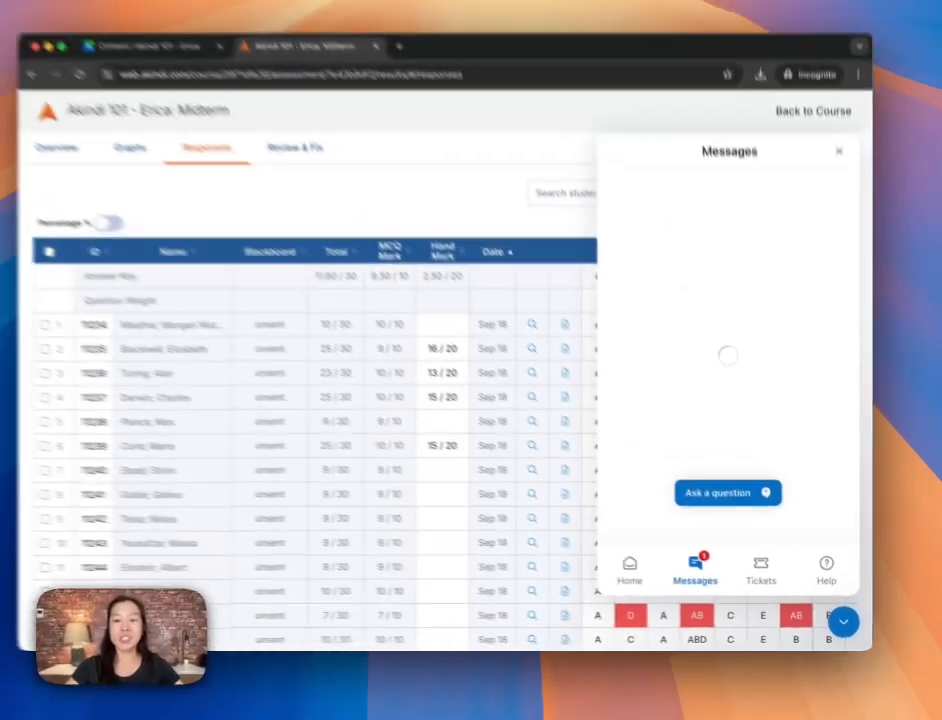